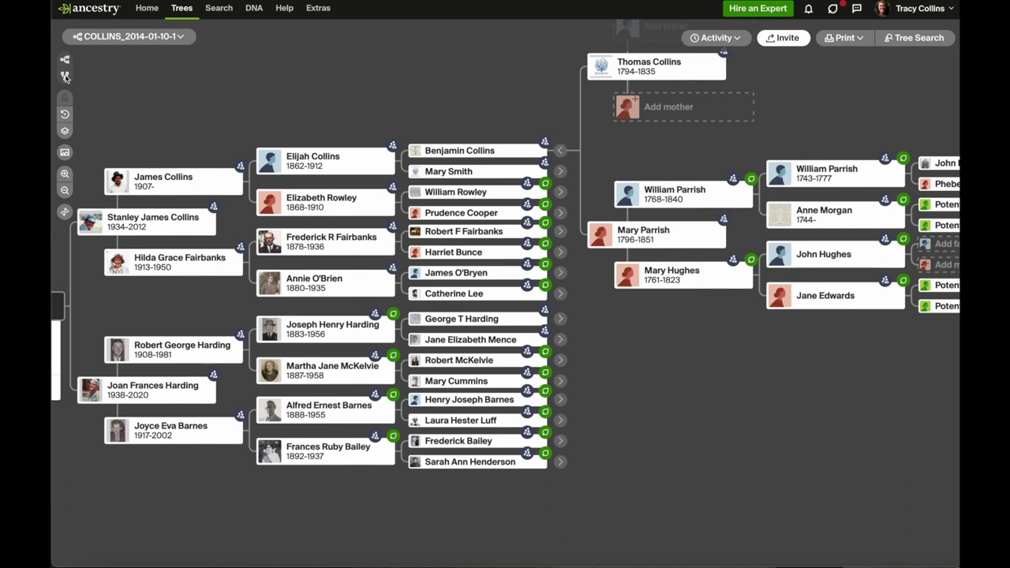
Switch the pedigree to the family view layout to show more of the Parrish ancestors.
{"action": "left_click", "coordinate": [65, 76]}
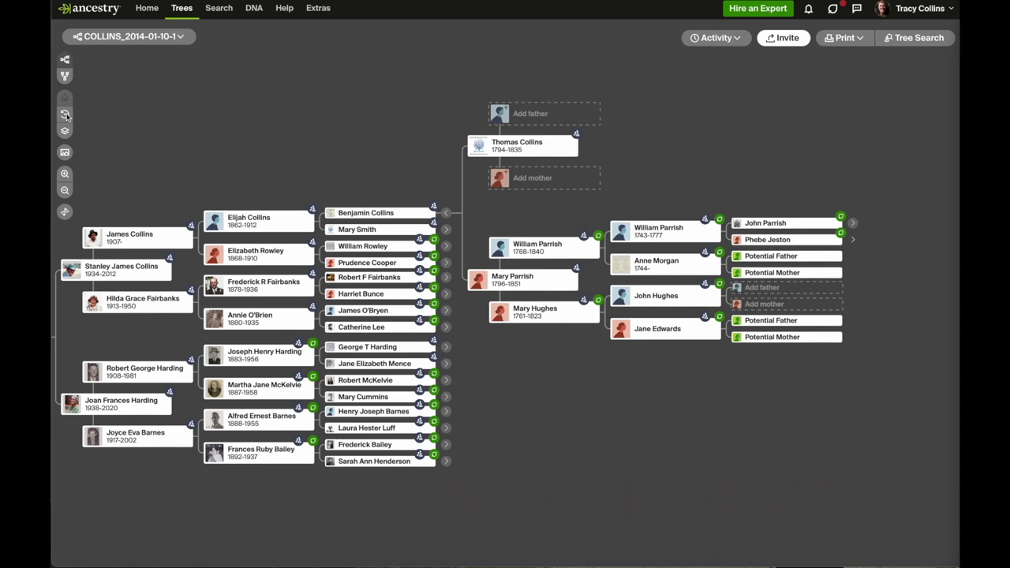
{"action": "left_click", "coordinate": [66, 117]}
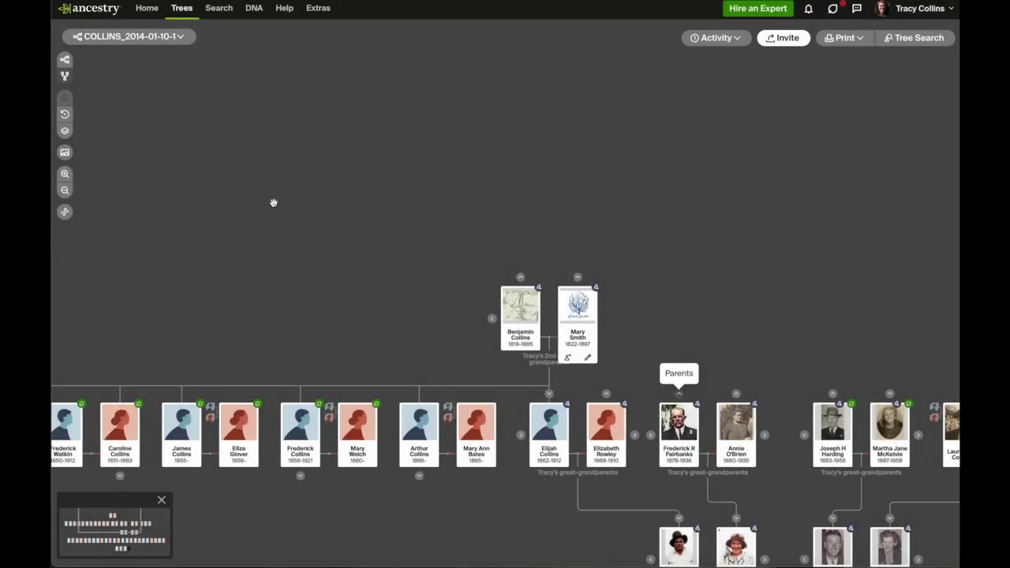
Bring up the tree viewing options panel with relationship labels, spouses and DNA indicators.
{"action": "left_click", "coordinate": [66, 132]}
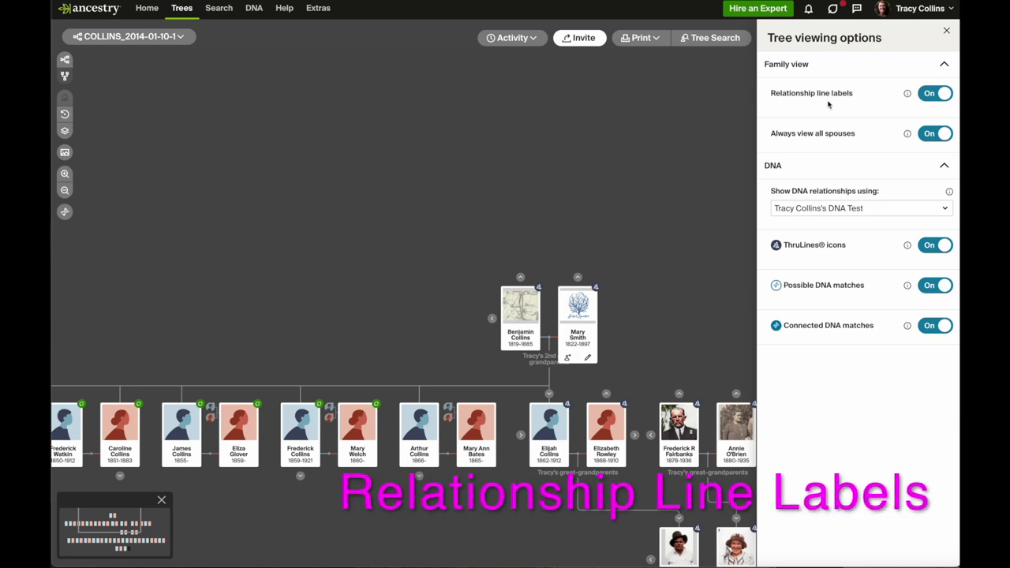
{"action": "left_click", "coordinate": [929, 94]}
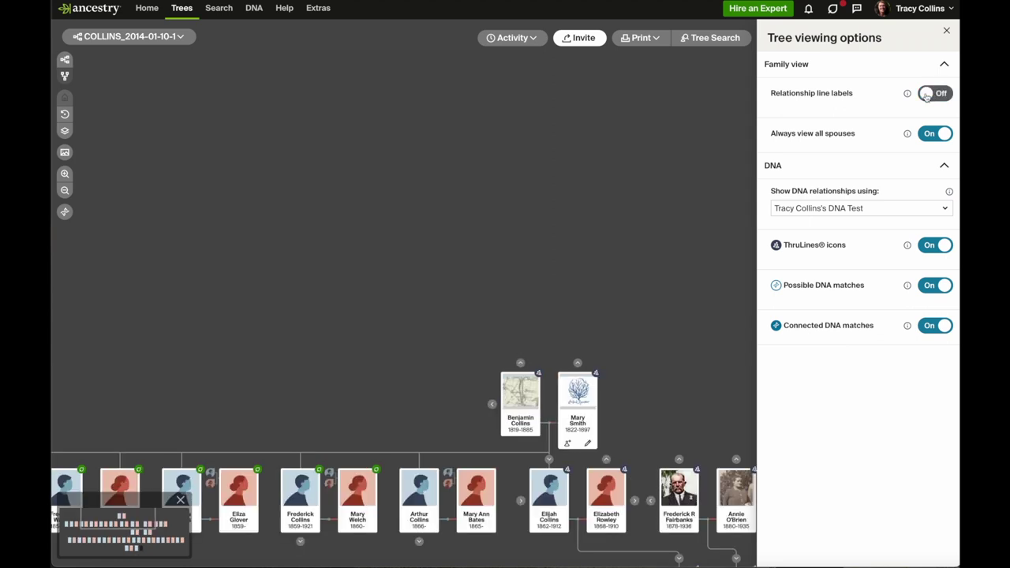
{"action": "left_click", "coordinate": [931, 95]}
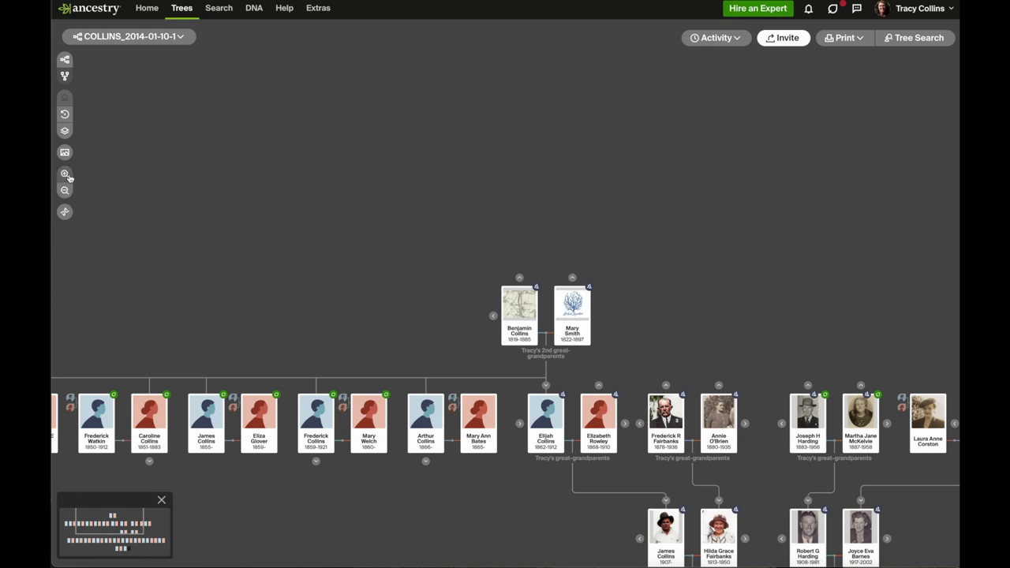
{"action": "left_click", "coordinate": [65, 174]}
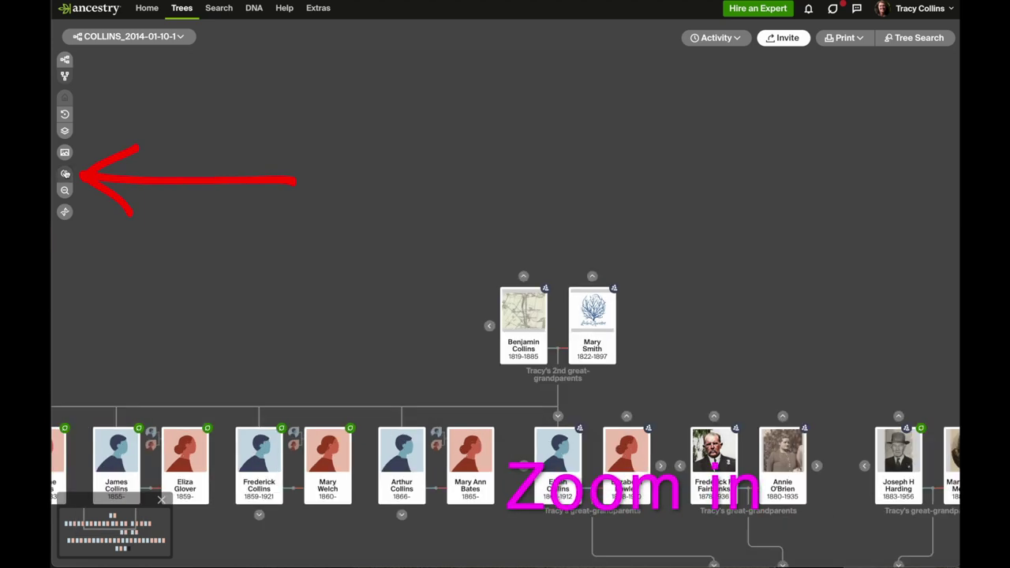
{"action": "left_click", "coordinate": [65, 173]}
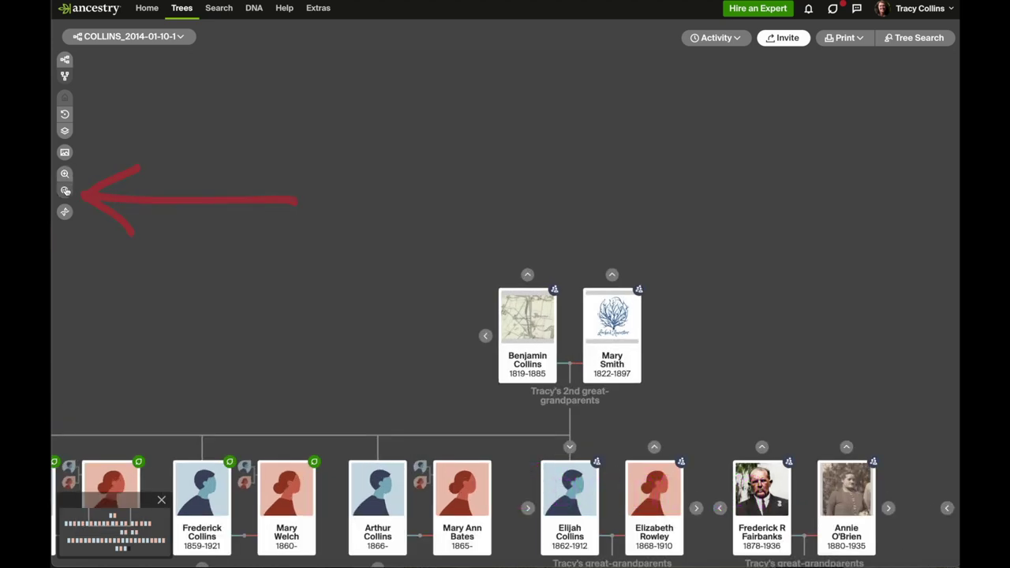
{"action": "left_click", "coordinate": [65, 190]}
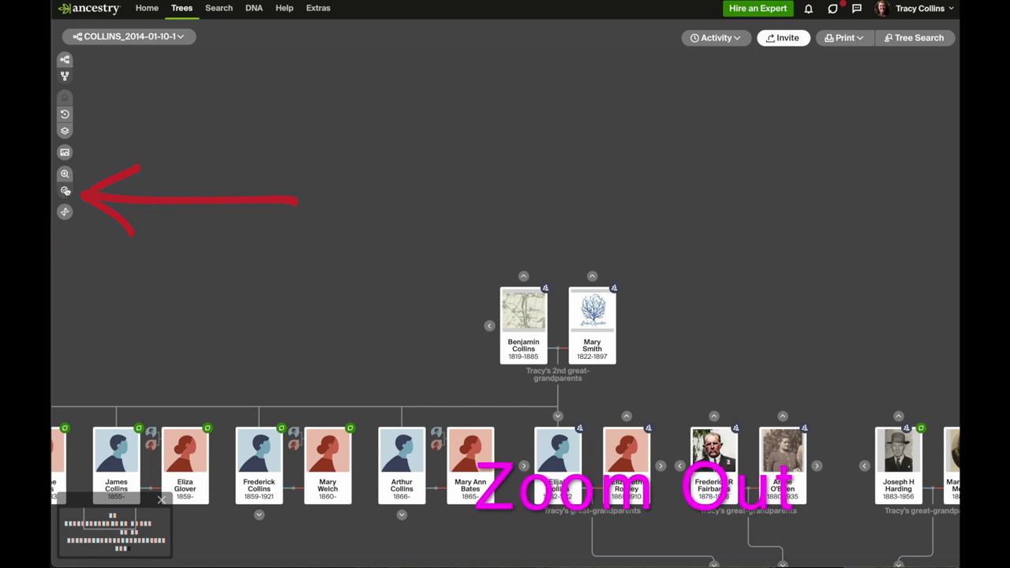
{"action": "left_click", "coordinate": [66, 190]}
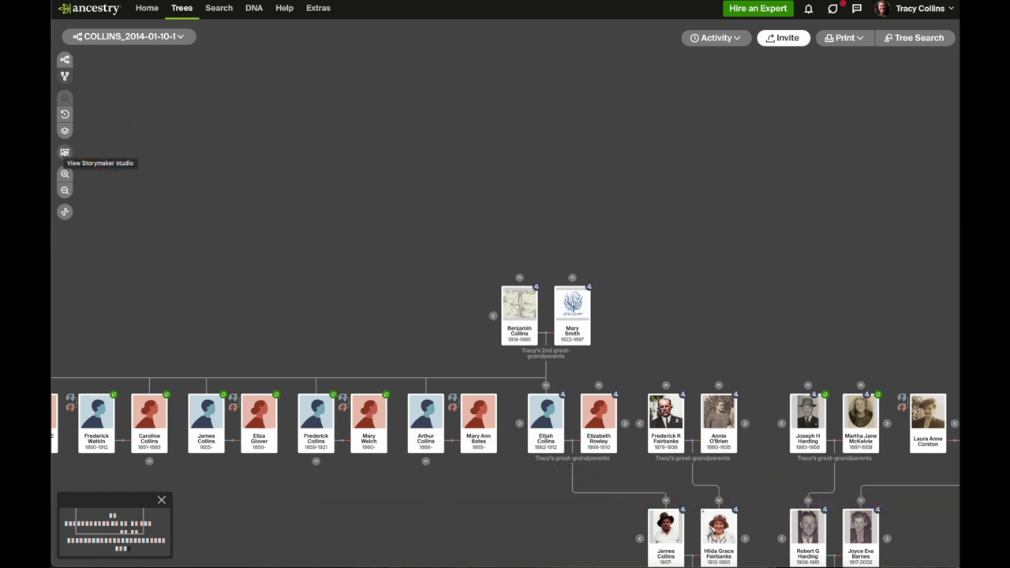
Browse Storymaker Studio's Photolines, Written stories, quick media tasks and media gallery.
{"action": "left_click", "coordinate": [66, 153]}
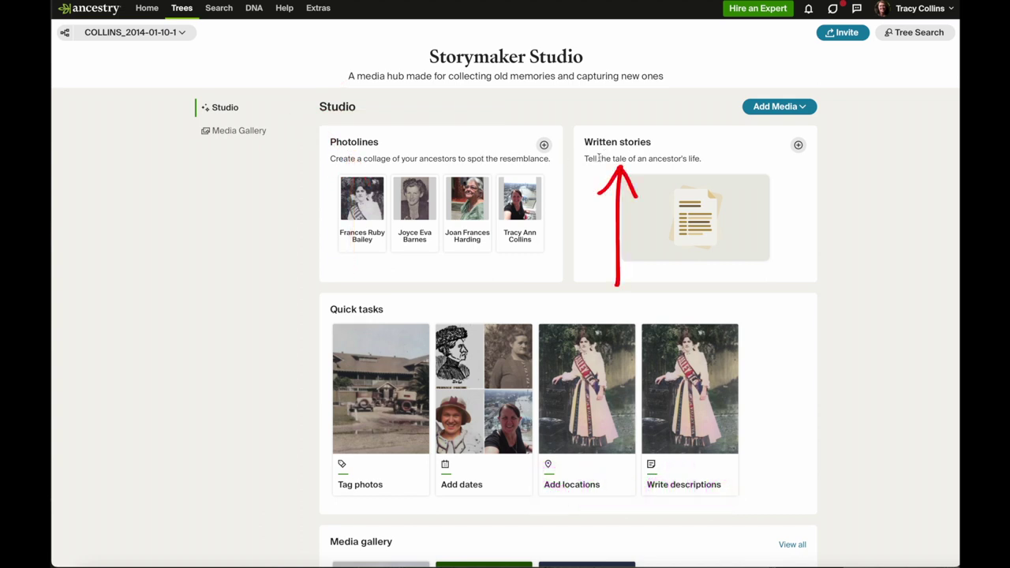
{"action": "scroll", "coordinate": [435, 491], "scroll_direction": "down", "scroll_amount": 2}
{"action": "scroll", "coordinate": [434, 491], "scroll_direction": "down", "scroll_amount": 2}
{"action": "scroll", "coordinate": [434, 490], "scroll_direction": "up", "scroll_amount": 5}
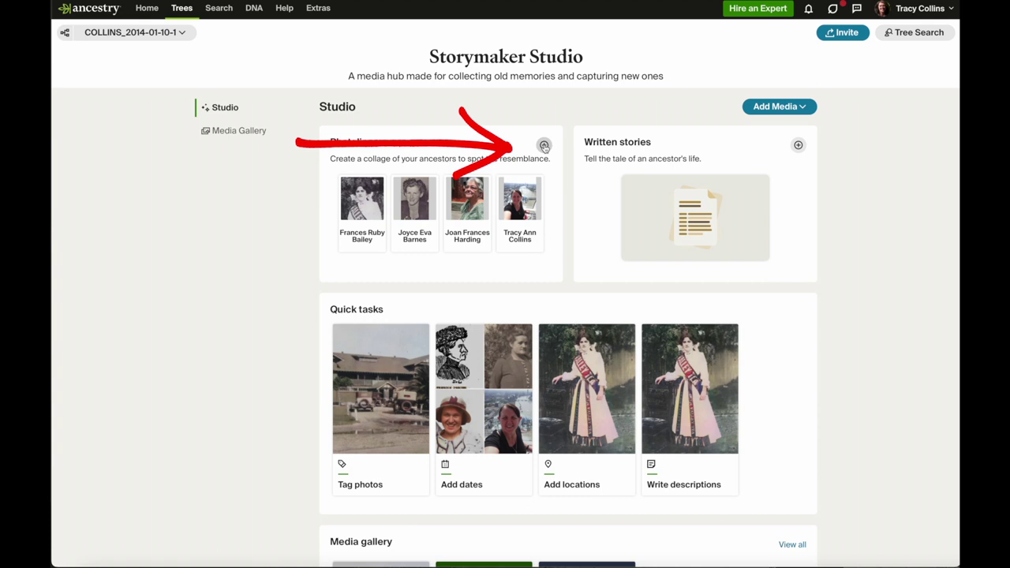
Go to the Photolines page and pick a photo for the third Photoline's top-left slot.
{"action": "left_click", "coordinate": [544, 145]}
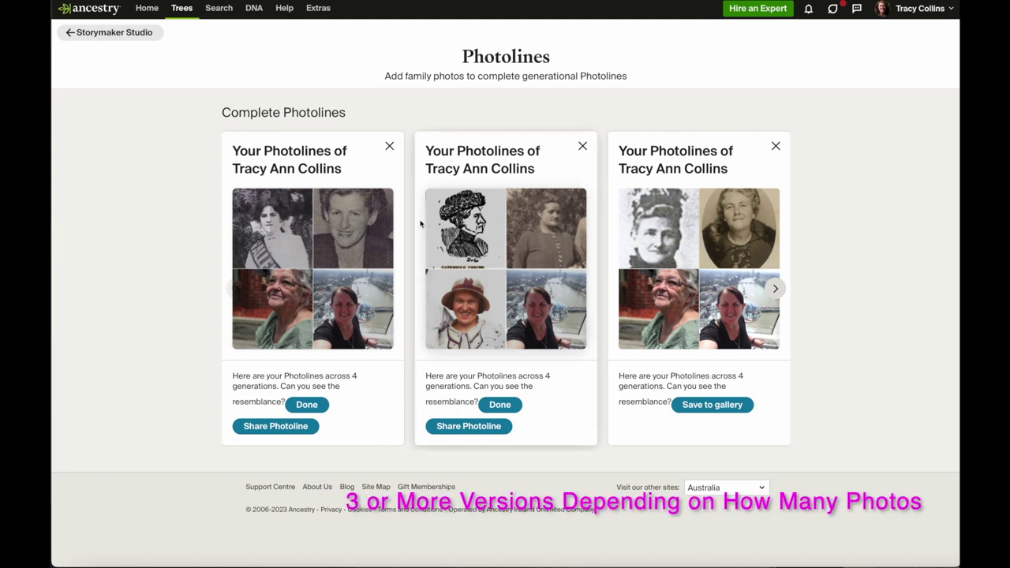
{"action": "left_click", "coordinate": [659, 232]}
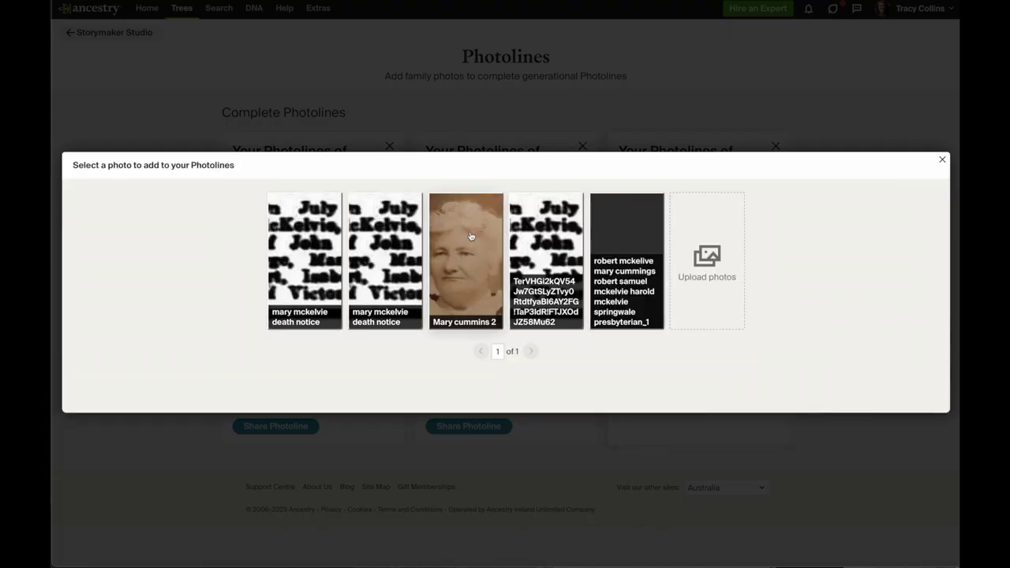
Keep the current portrait and save the third four-generation Photoline to the media gallery.
{"action": "left_click", "coordinate": [942, 161]}
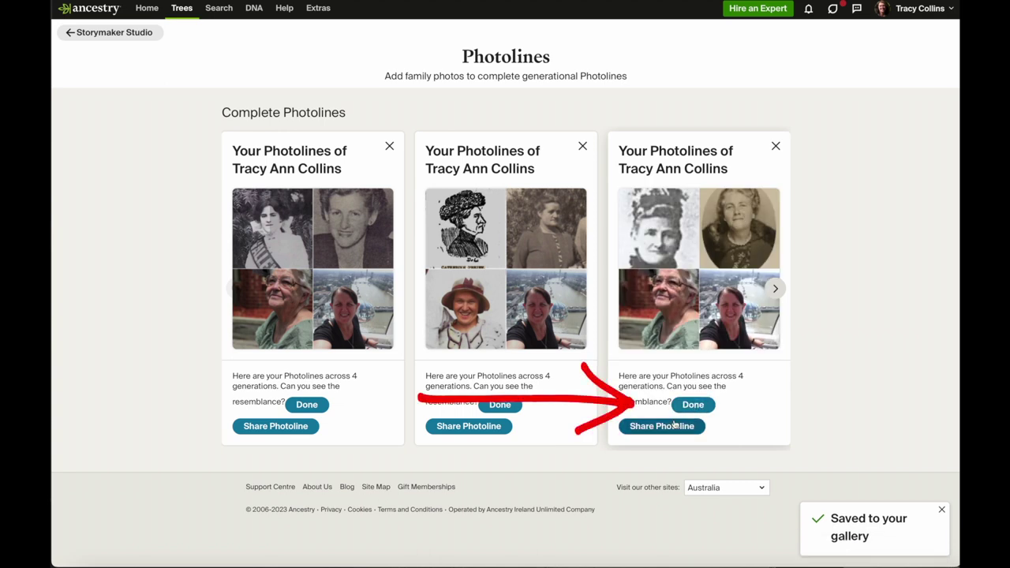
{"action": "left_click", "coordinate": [691, 405]}
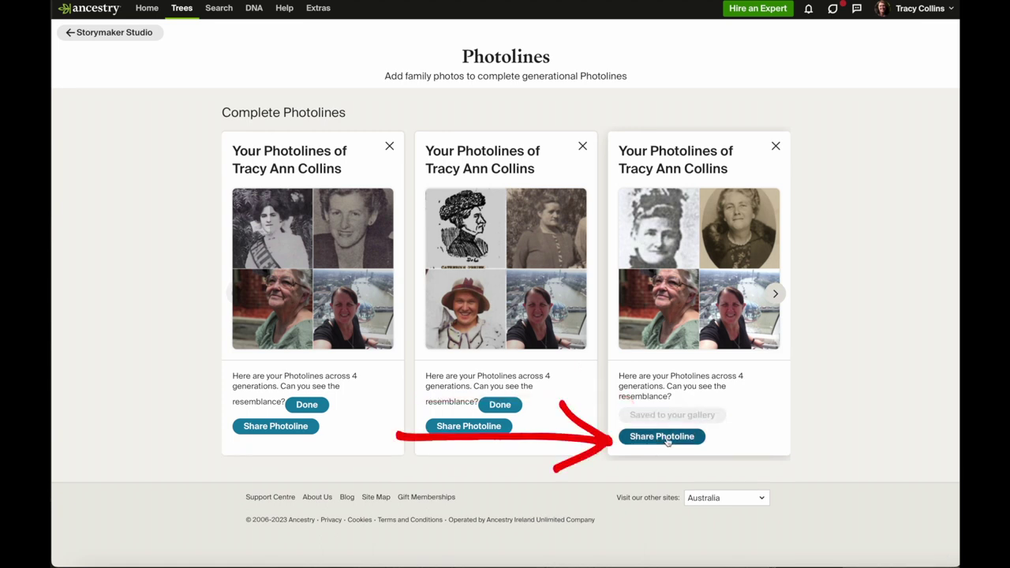
{"action": "left_click", "coordinate": [661, 436]}
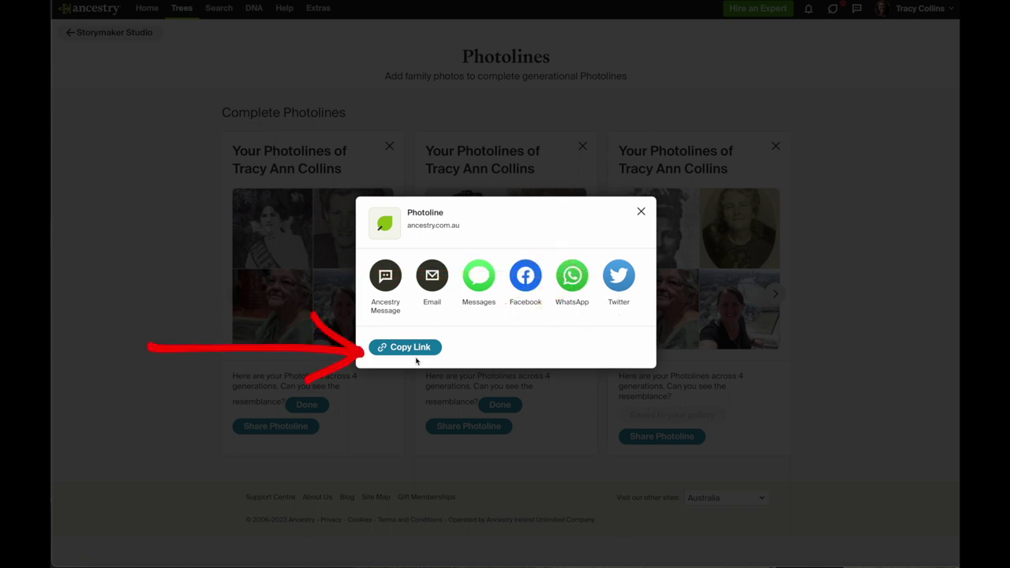
{"action": "left_click", "coordinate": [641, 213]}
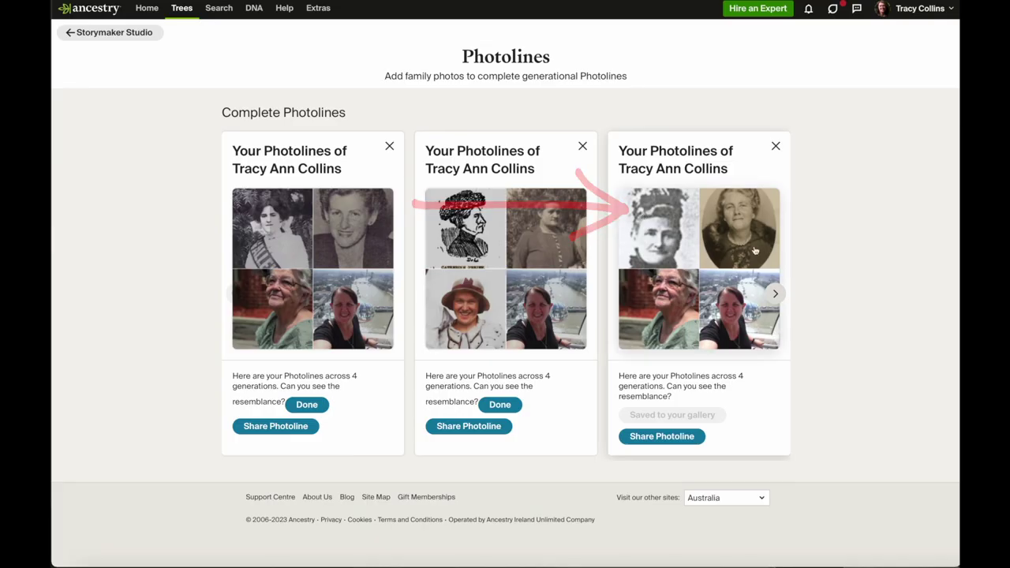
{"action": "left_click", "coordinate": [776, 294]}
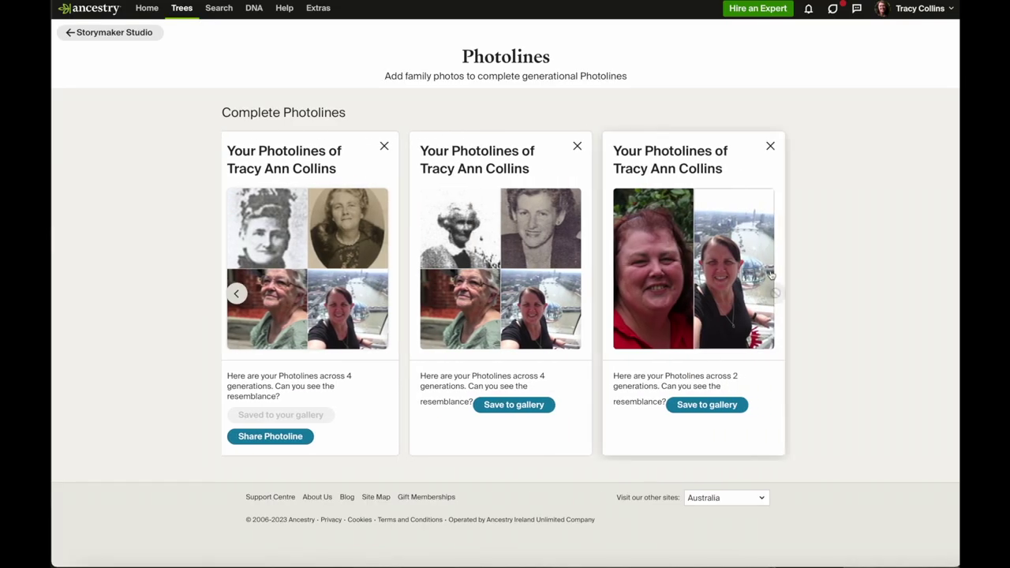
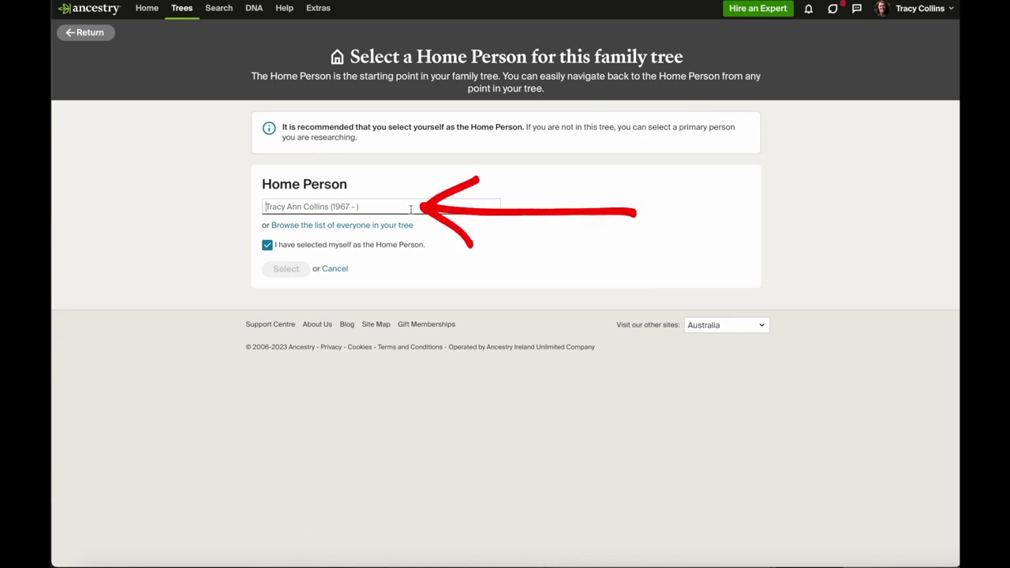
Search the Home Person field for the relative and select her as the tree's home person.
{"action": "type", "text": "hilda"}
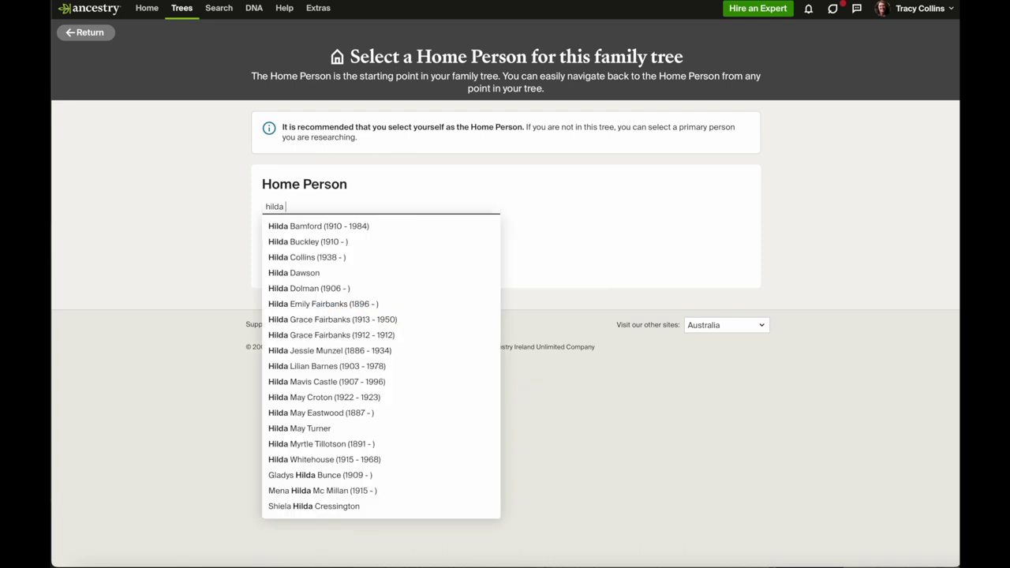
{"action": "type", "text": " grace Fairbanks"}
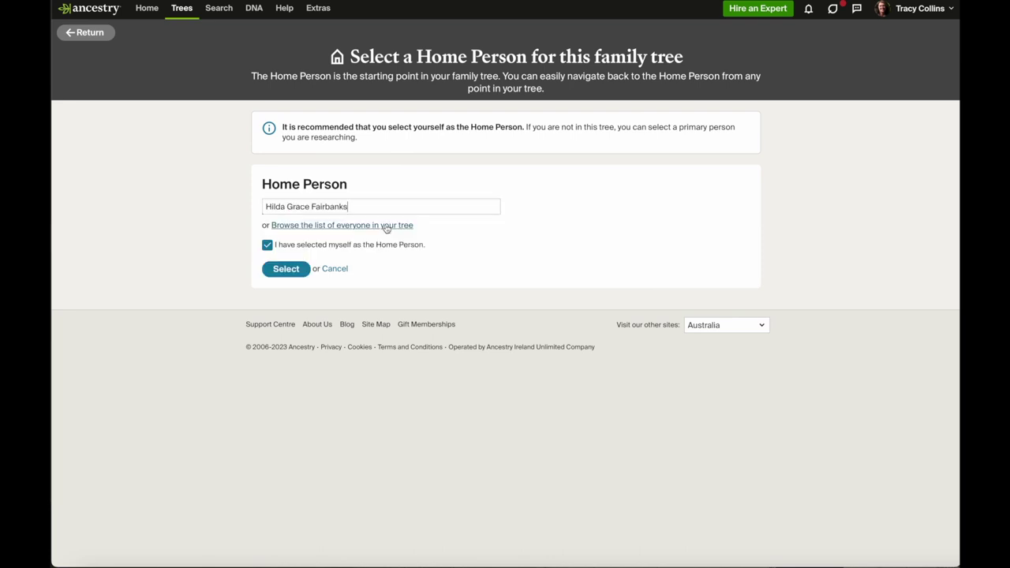
{"action": "left_click", "coordinate": [387, 226]}
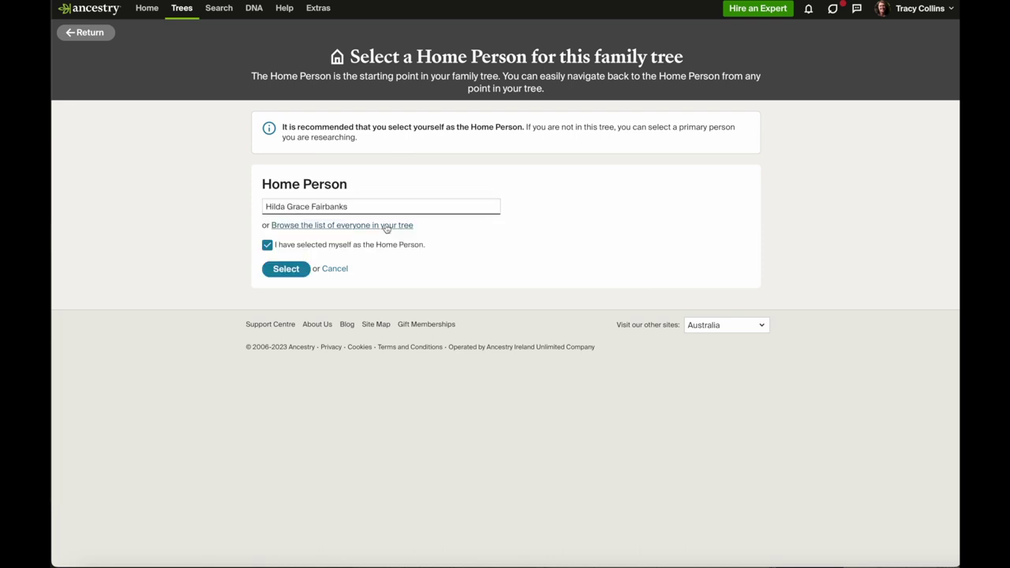
{"action": "left_click", "coordinate": [288, 270]}
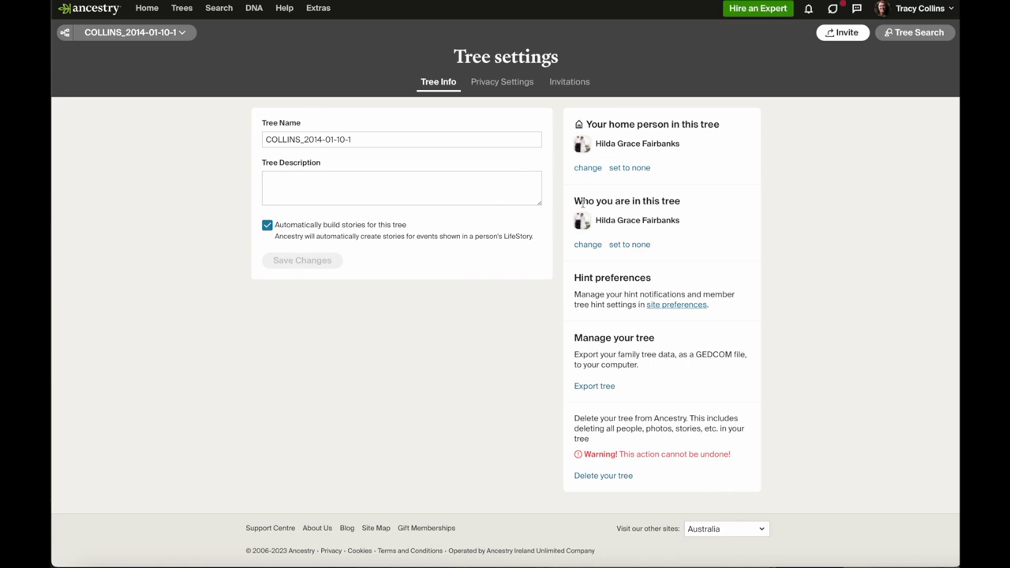
Open Storymaker Studio from the tree view and start a new Photolines collage.
{"action": "left_click", "coordinate": [64, 34]}
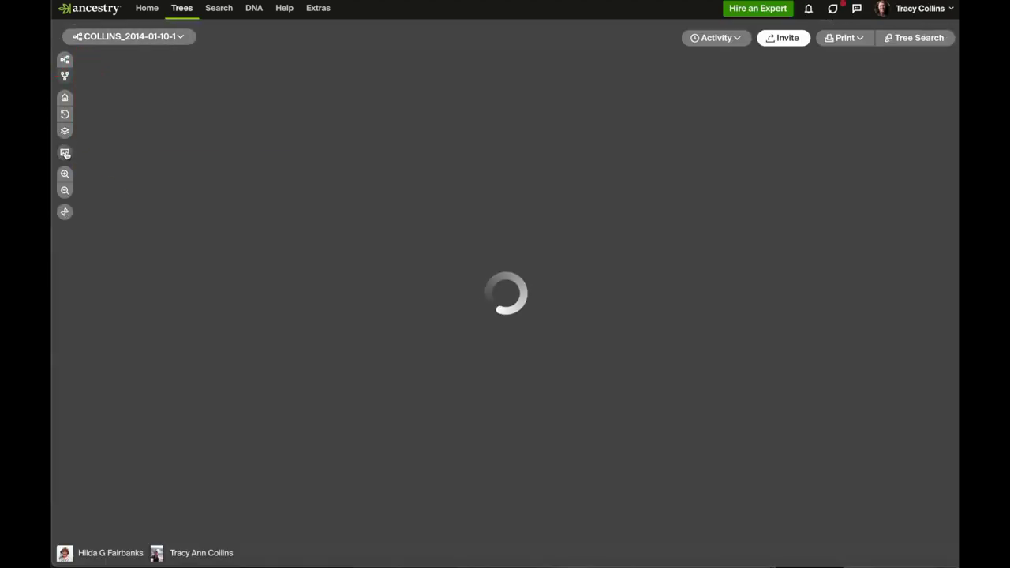
{"action": "left_click", "coordinate": [65, 154]}
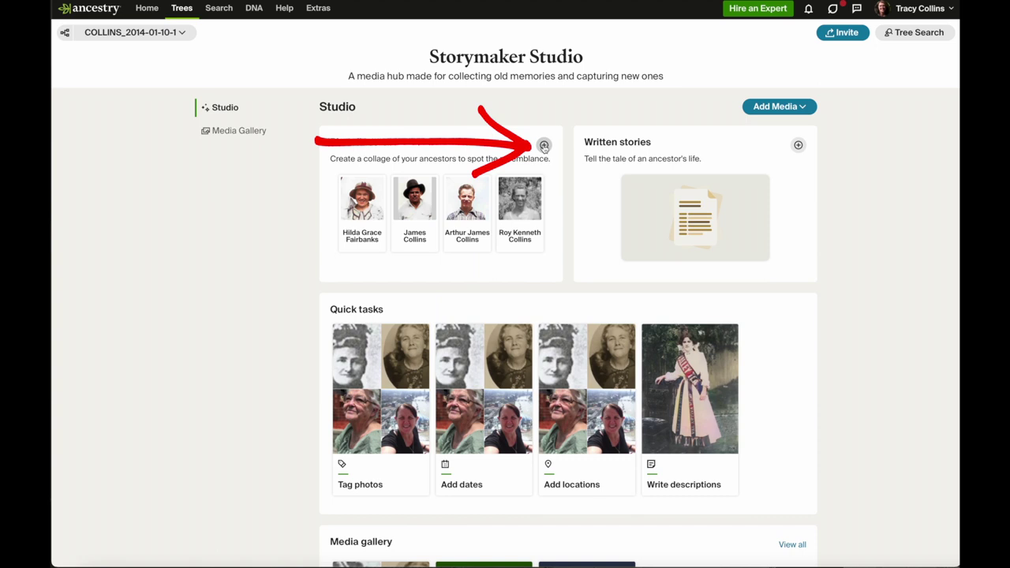
{"action": "left_click", "coordinate": [543, 146]}
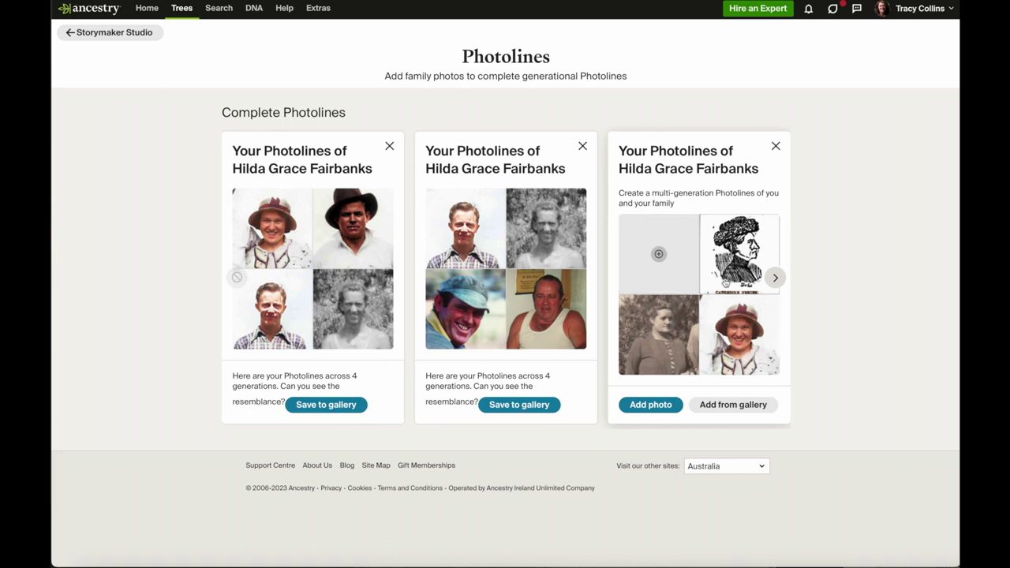
Advance the Photolines carousel two cards to reach the two-generation and photo-request cards.
{"action": "left_click", "coordinate": [774, 278]}
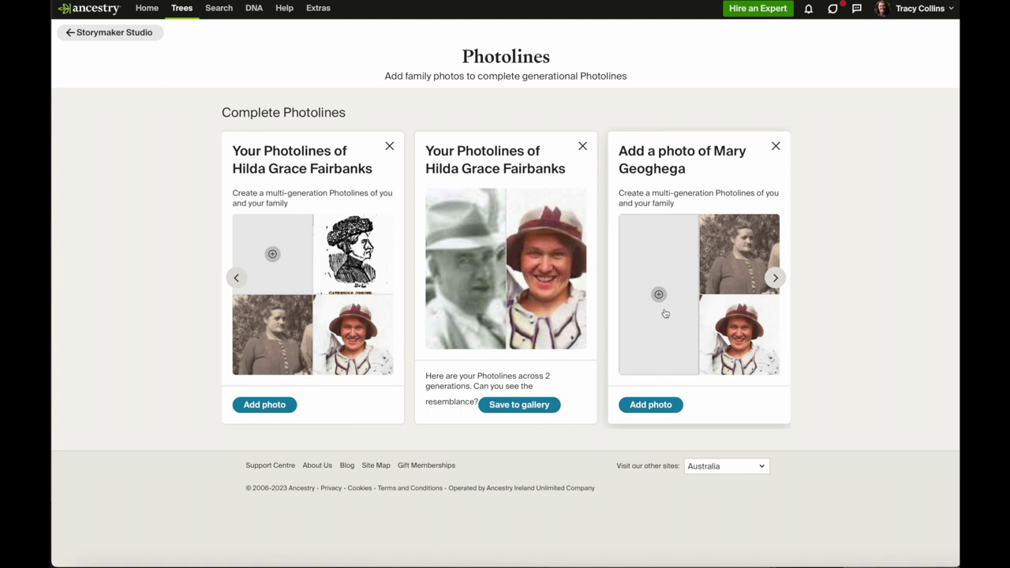
{"action": "left_click", "coordinate": [777, 277]}
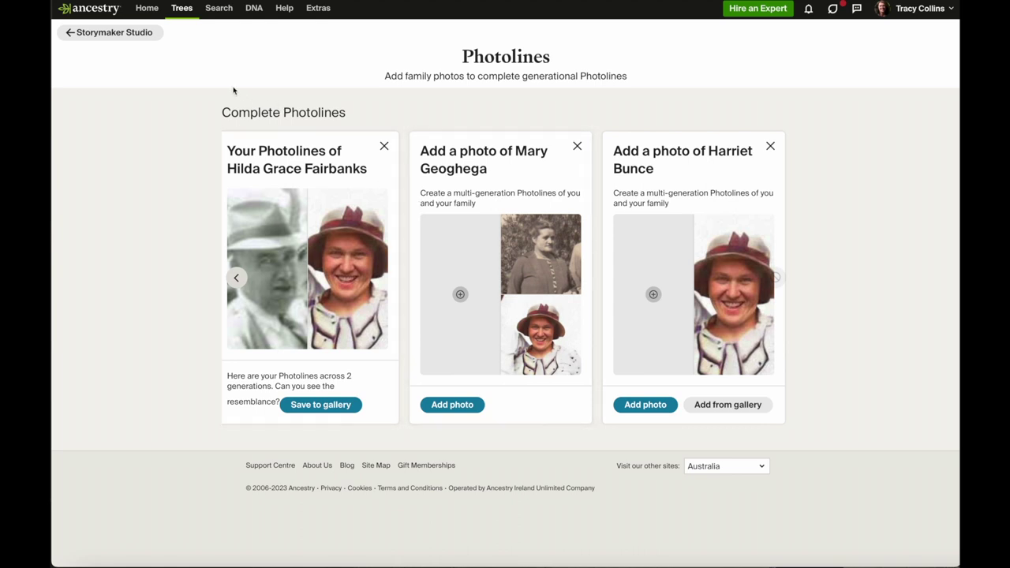
Open the COLLINS_2014-01-10-1 tree's settings from Create & Manage Trees.
{"action": "left_click", "coordinate": [183, 11]}
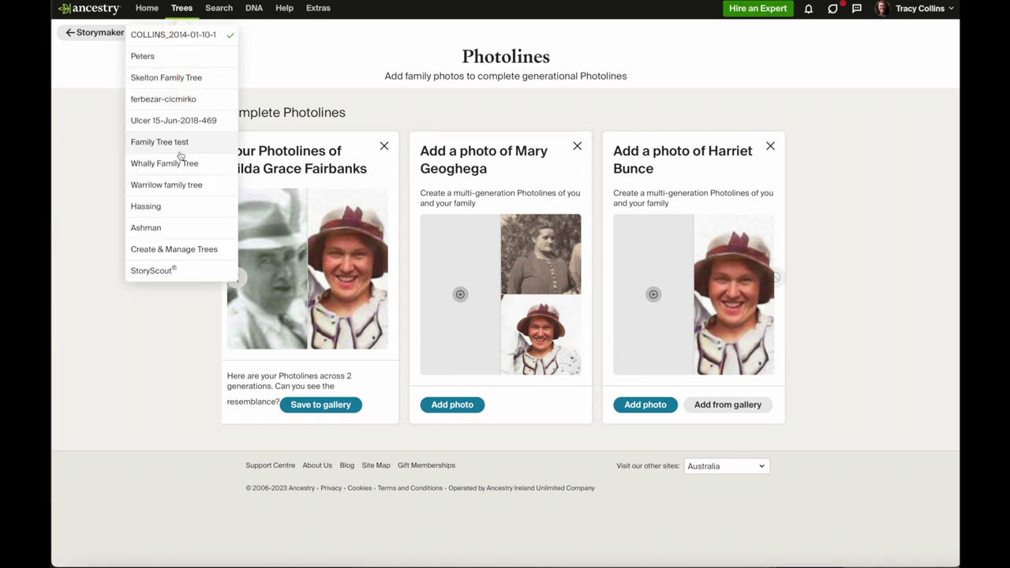
{"action": "left_click", "coordinate": [177, 249]}
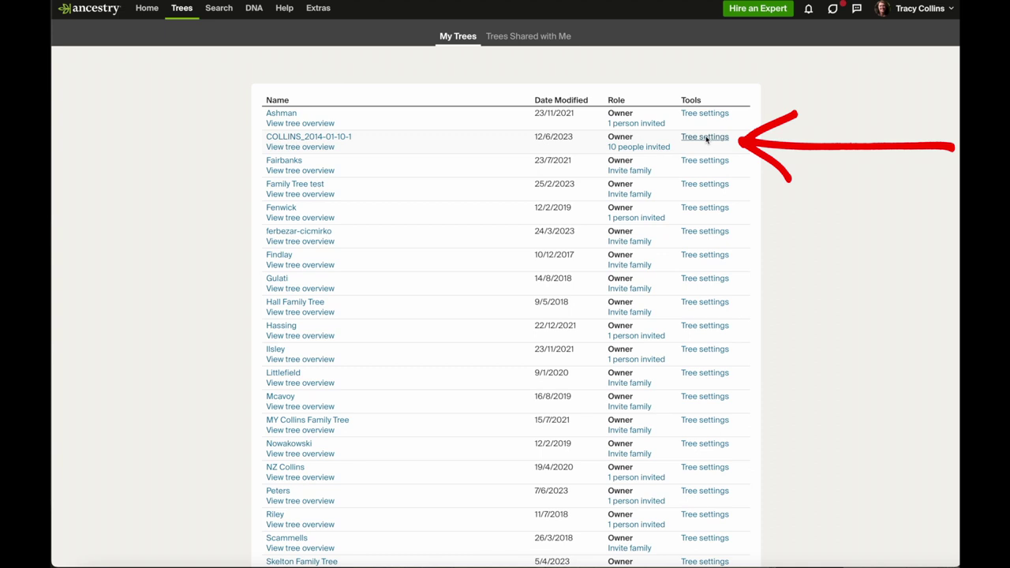
{"action": "left_click", "coordinate": [704, 137]}
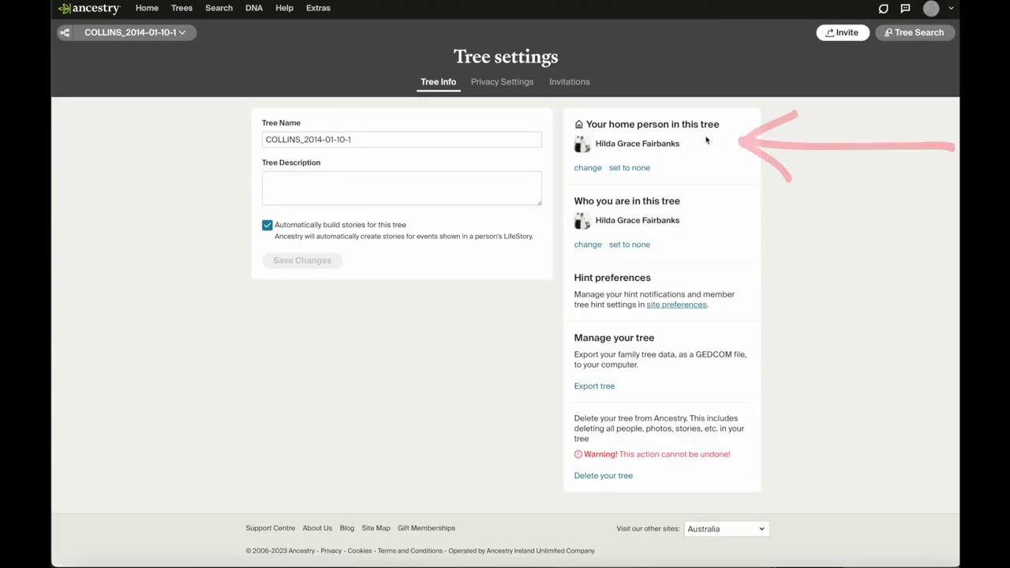
Change the tree's home person back to the account holder.
{"action": "left_click", "coordinate": [592, 169]}
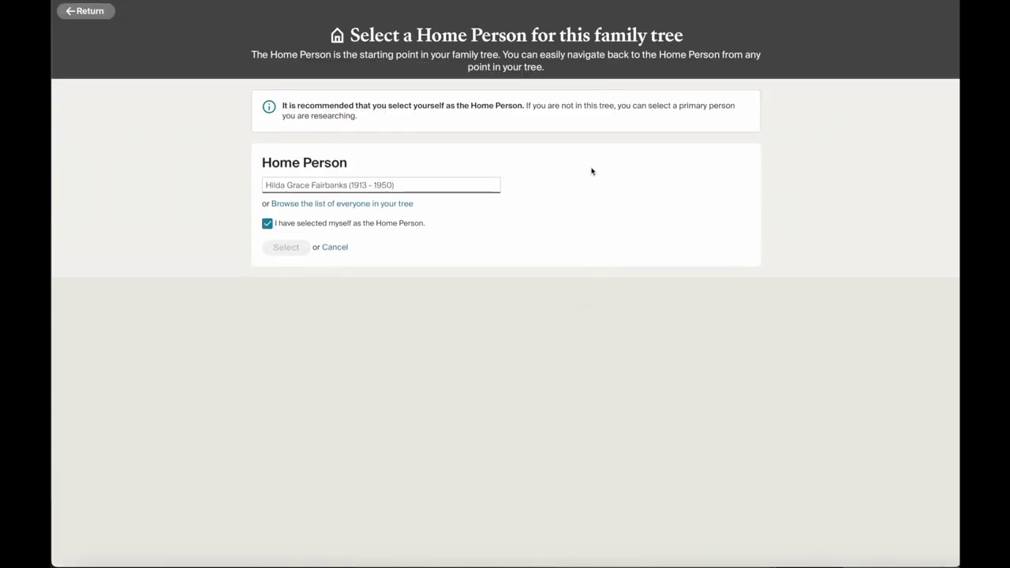
{"action": "type", "text": "trac"}
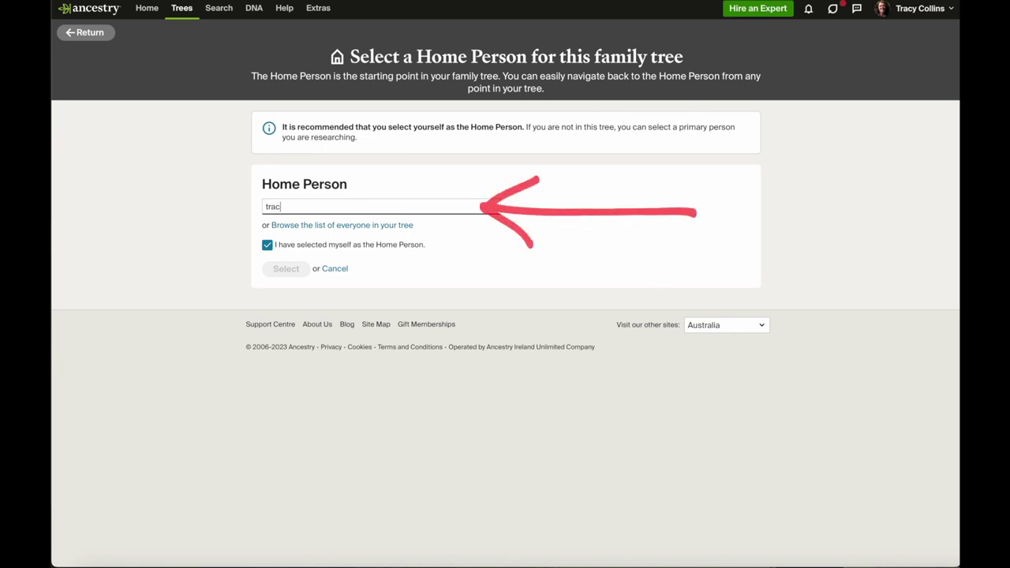
{"action": "type", "text": "y ann"}
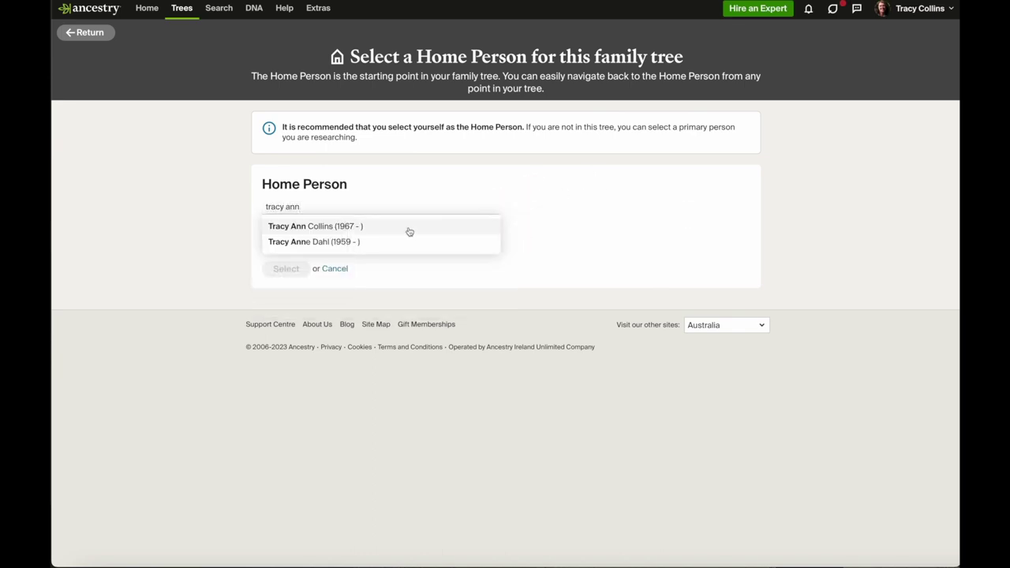
{"action": "left_click", "coordinate": [326, 227]}
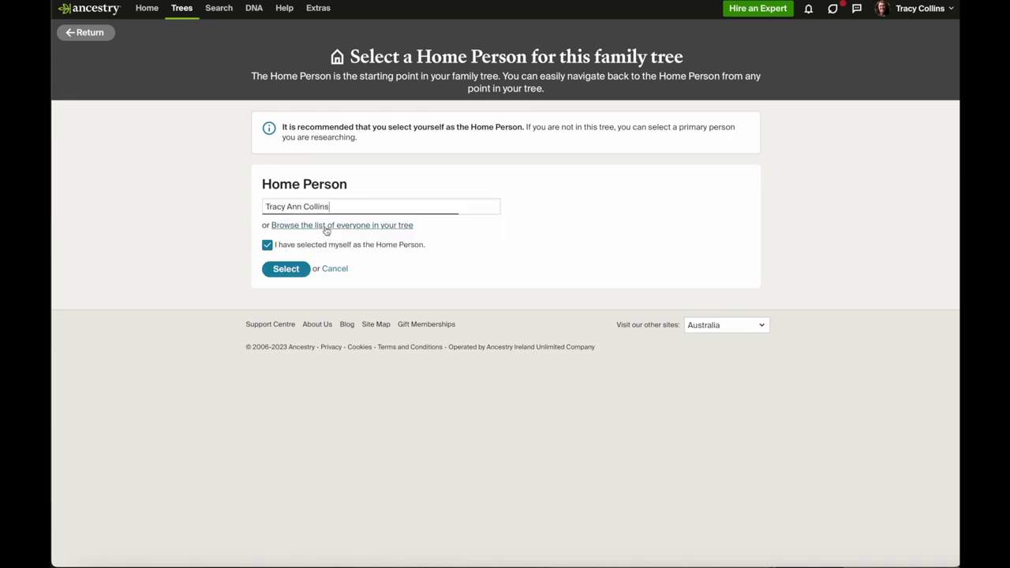
{"action": "left_click", "coordinate": [291, 270]}
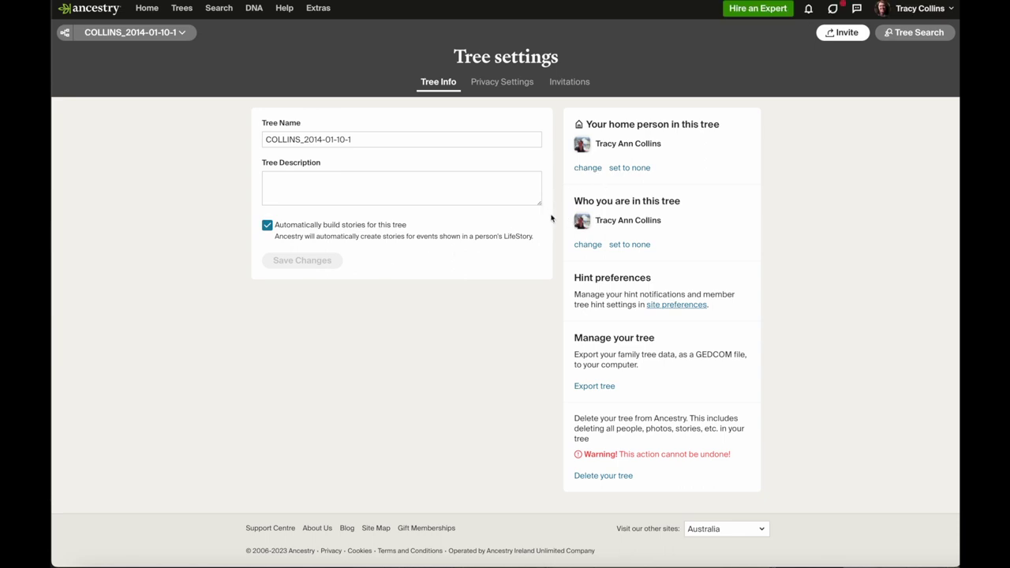
Reopen Storymaker Studio for the COLLINS_2014-01-10-1 tree from the tree view.
{"action": "left_click", "coordinate": [65, 34]}
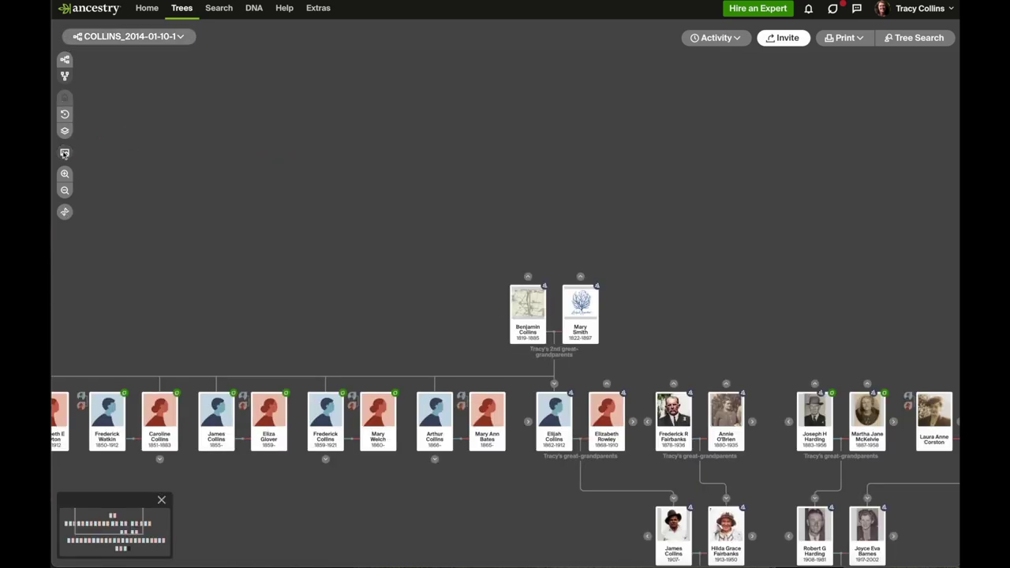
{"action": "left_click", "coordinate": [64, 153]}
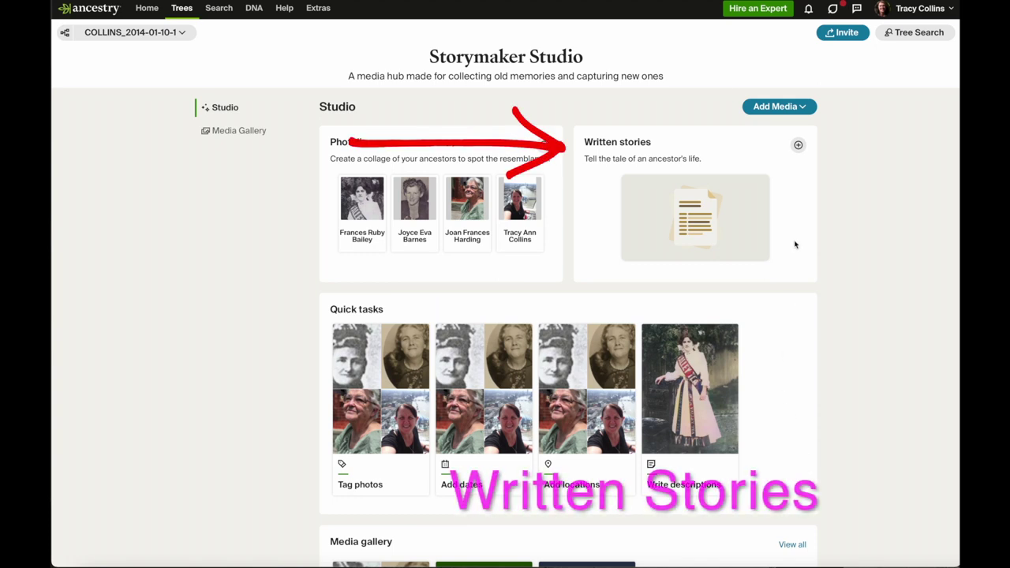
Start a new written story in write-it-yourself mode and look over its blank form fields.
{"action": "left_click", "coordinate": [799, 145]}
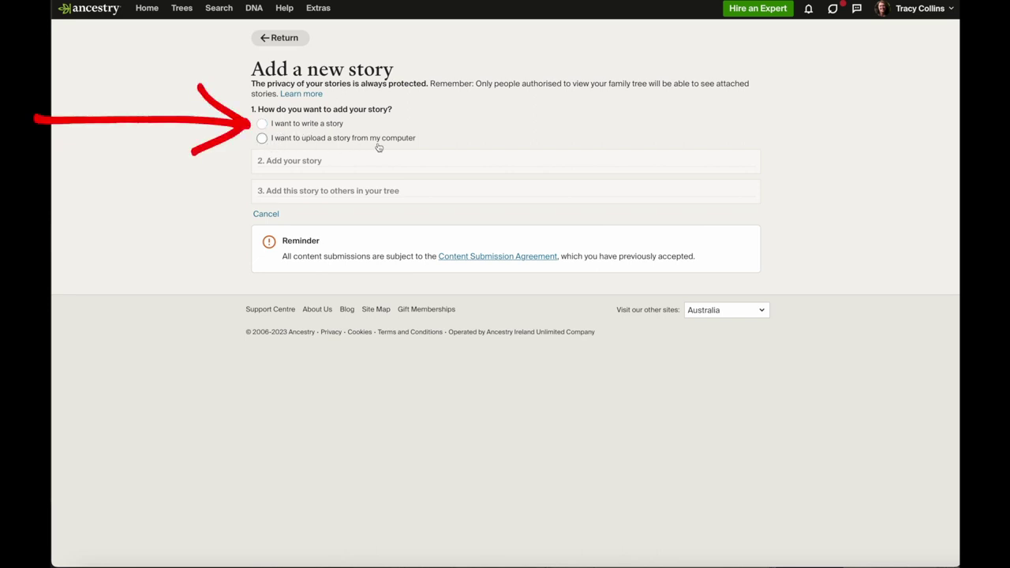
{"action": "left_click", "coordinate": [262, 124]}
{"action": "left_click", "coordinate": [313, 204]}
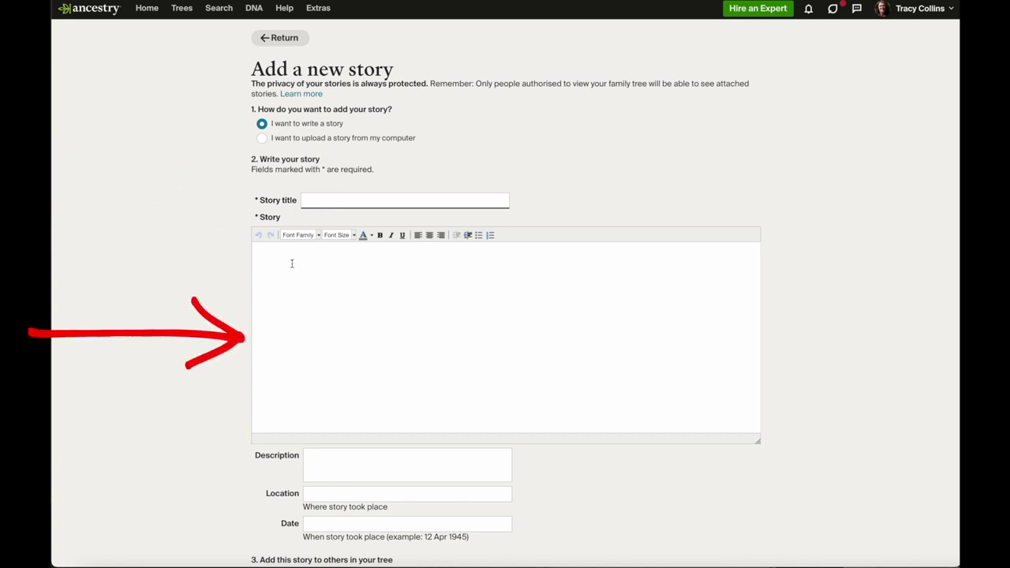
{"action": "scroll", "coordinate": [359, 277], "scroll_direction": "down", "scroll_amount": 3}
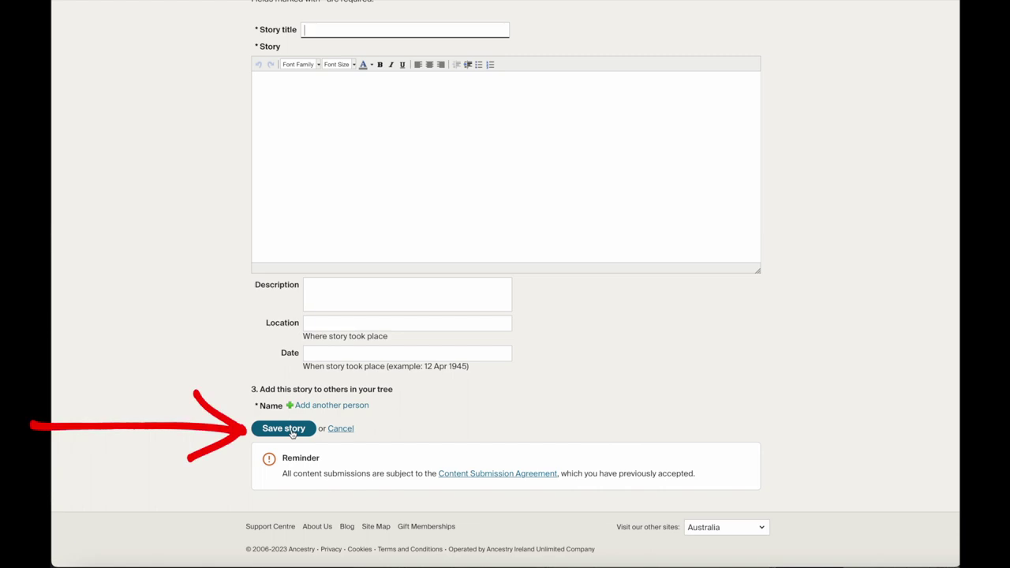
{"action": "scroll", "coordinate": [257, 332], "scroll_direction": "up", "scroll_amount": 3}
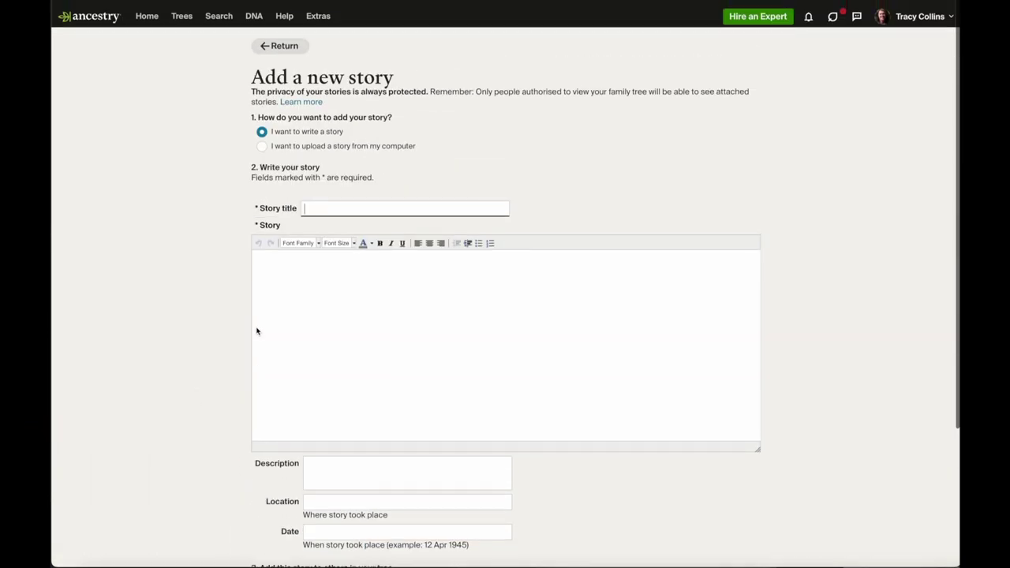
{"action": "scroll", "coordinate": [257, 332], "scroll_direction": "down", "scroll_amount": 1}
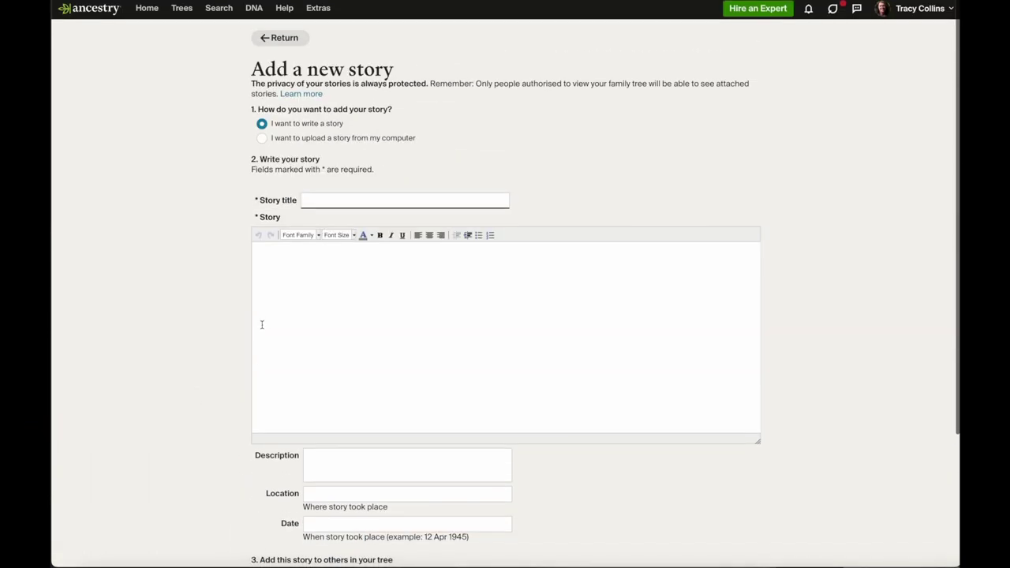
Switch the story to file upload, cancel the file picker, and go back to Storymaker Studio.
{"action": "left_click", "coordinate": [262, 139]}
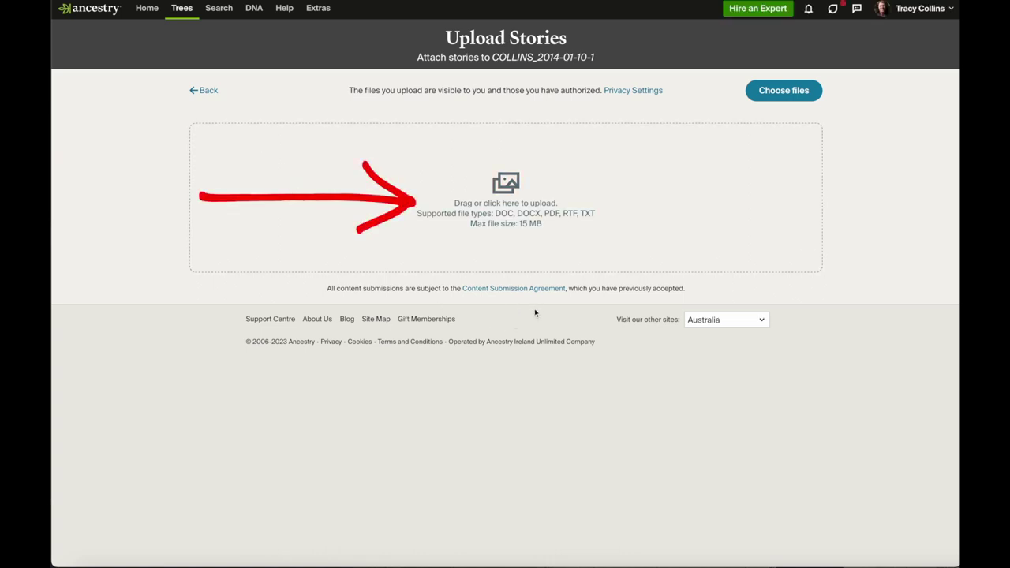
{"action": "left_click", "coordinate": [506, 194]}
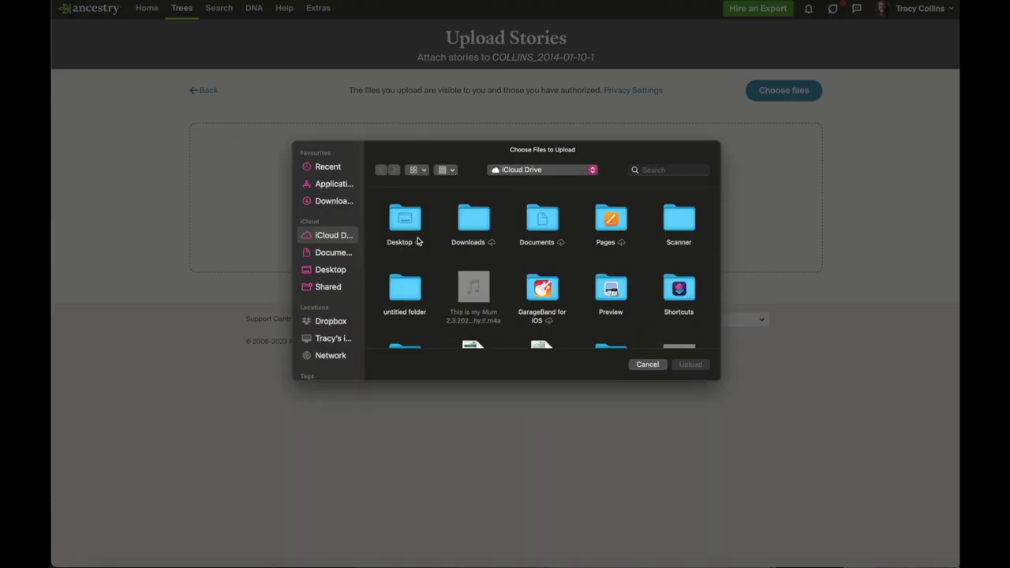
{"action": "scroll", "coordinate": [418, 265], "scroll_direction": "down", "scroll_amount": 5}
{"action": "scroll", "coordinate": [418, 264], "scroll_direction": "up", "scroll_amount": 5}
{"action": "left_click", "coordinate": [647, 364]}
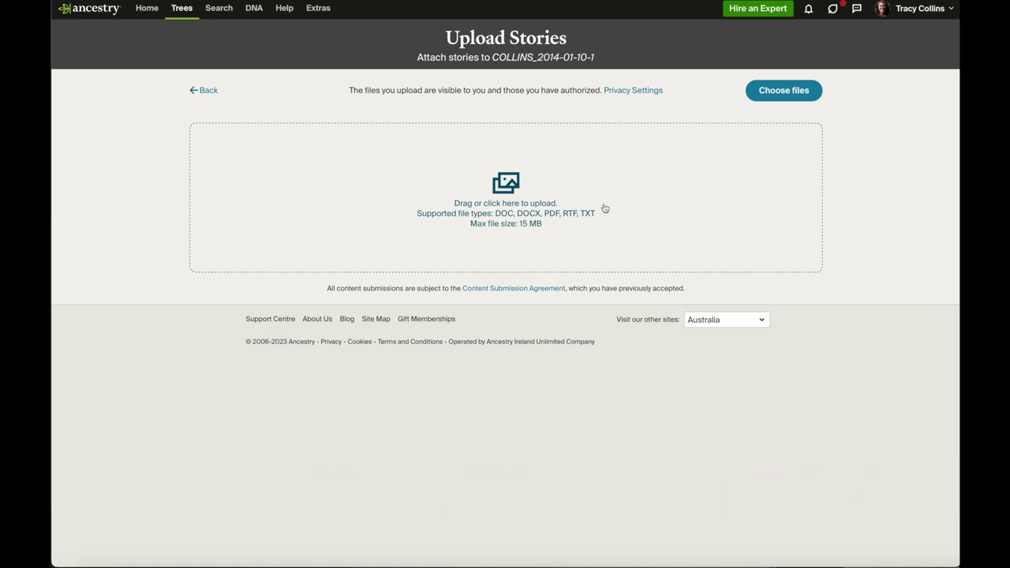
{"action": "left_click", "coordinate": [208, 91]}
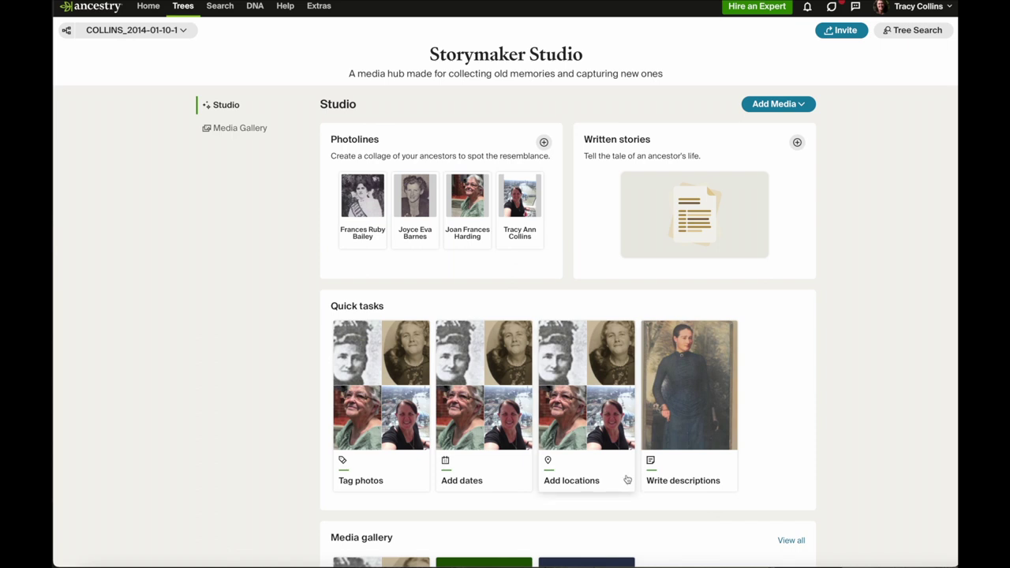
Tag the older woman's face in the lower-left photo with her tree profile, then return to Studio.
{"action": "left_click", "coordinate": [379, 482]}
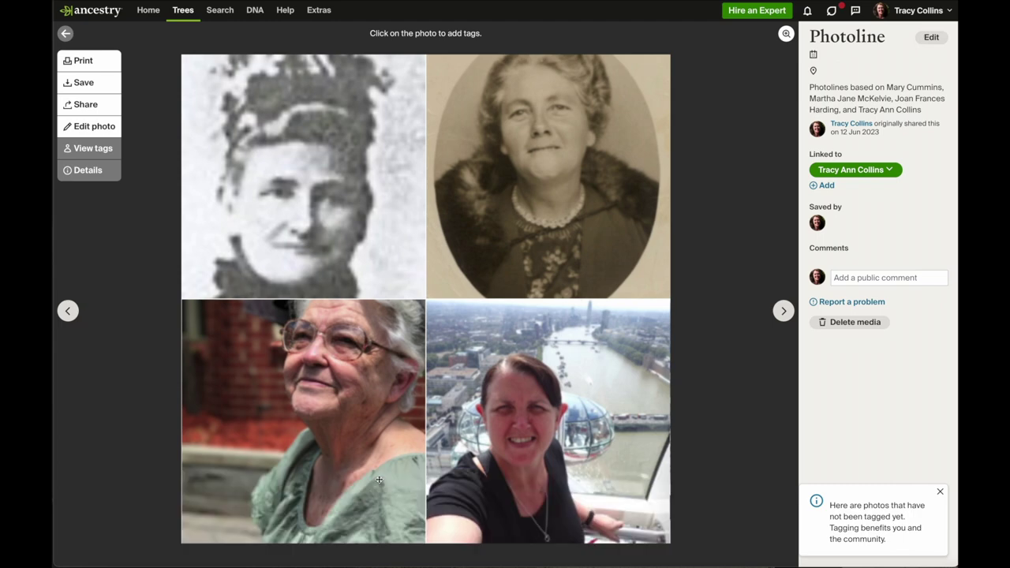
{"action": "left_click", "coordinate": [327, 400]}
{"action": "type", "text": "joan "}
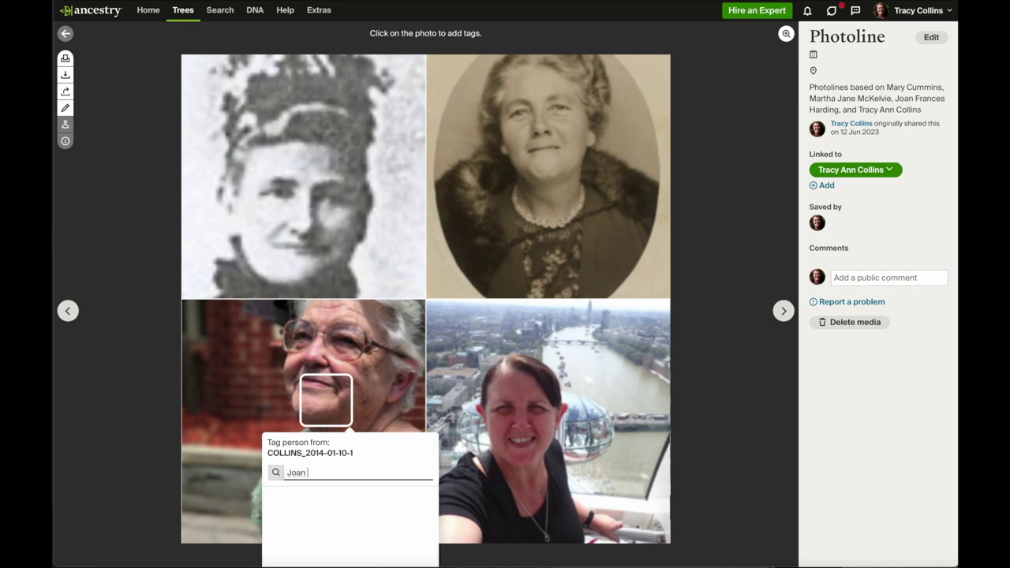
{"action": "type", "text": "Fran"}
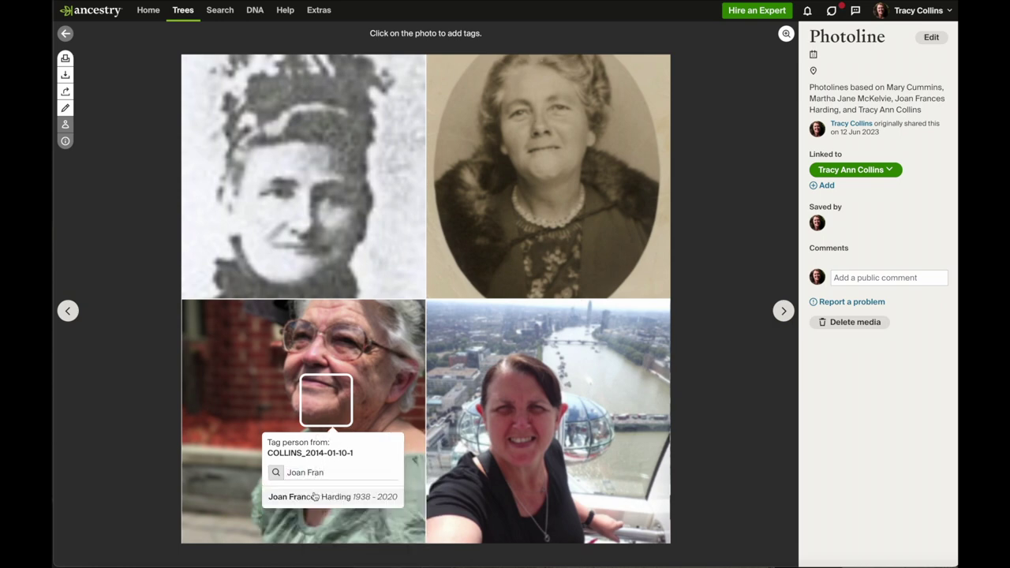
{"action": "left_click", "coordinate": [314, 498]}
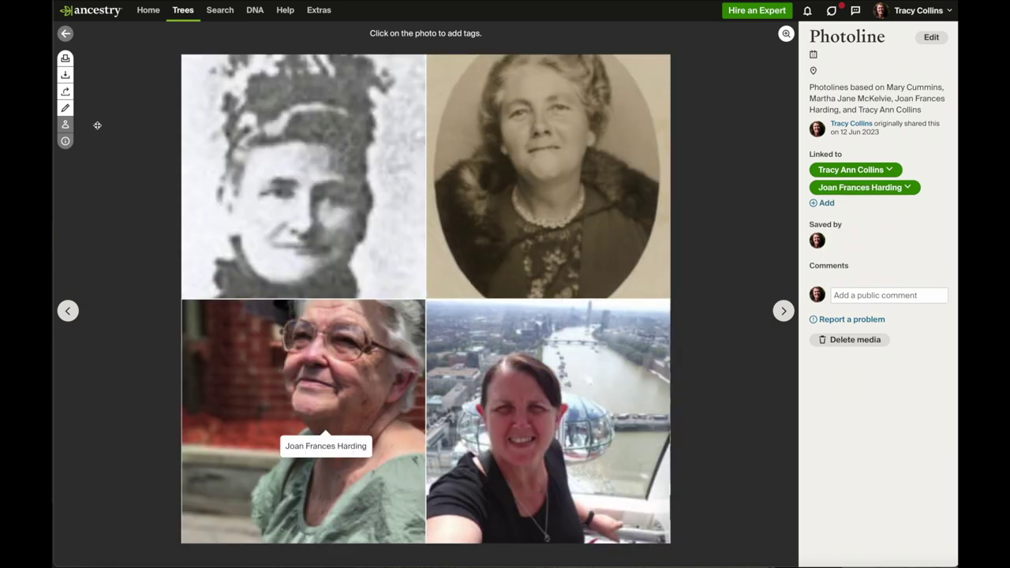
{"action": "left_click", "coordinate": [66, 35]}
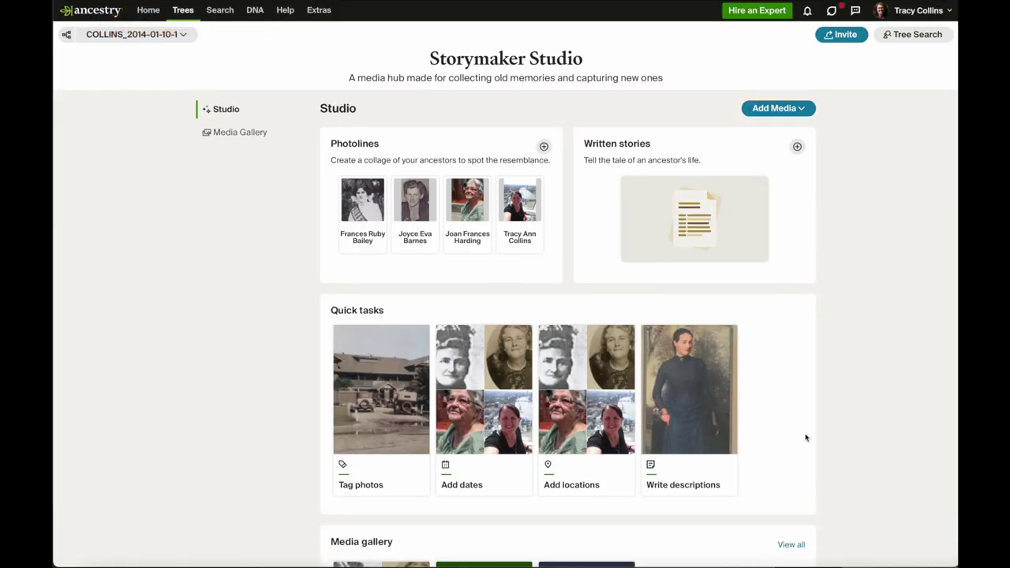
Scroll down to the Media gallery showing 4731 photos, 334 written stories and 0 audio.
{"action": "scroll", "coordinate": [795, 463], "scroll_direction": "down", "scroll_amount": 3}
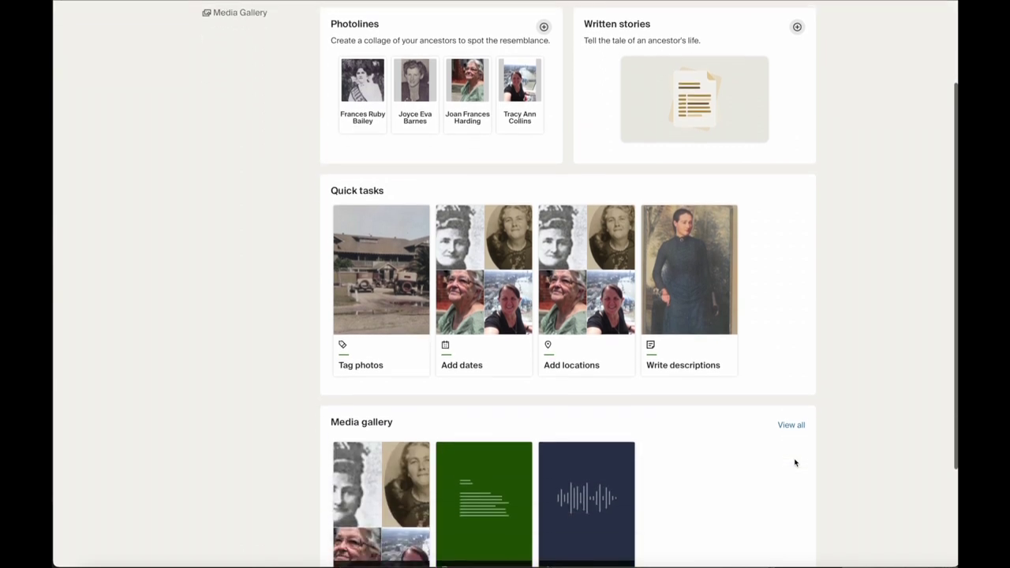
{"action": "scroll", "coordinate": [795, 463], "scroll_direction": "down", "scroll_amount": 1}
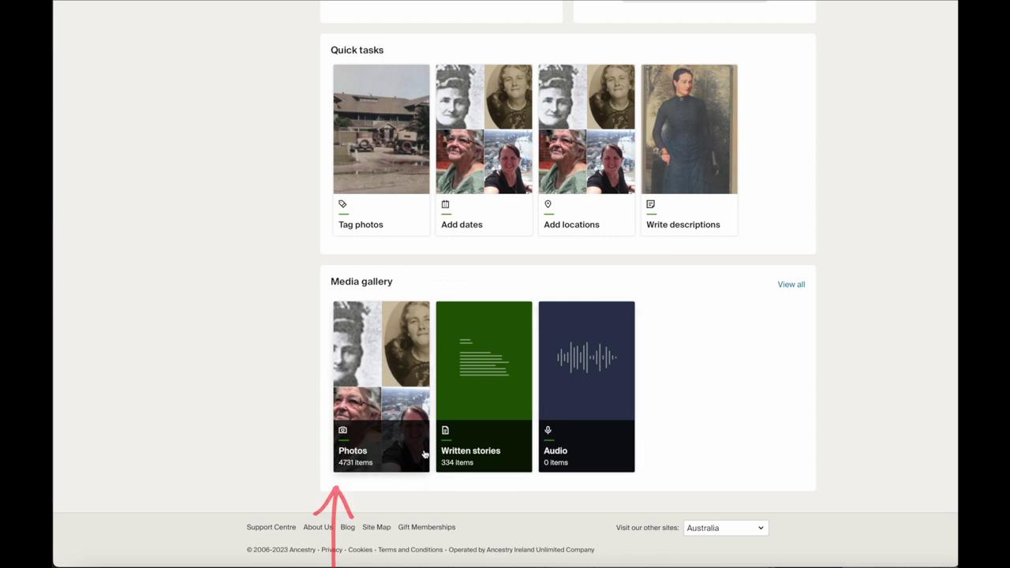
{"action": "left_click", "coordinate": [362, 451]}
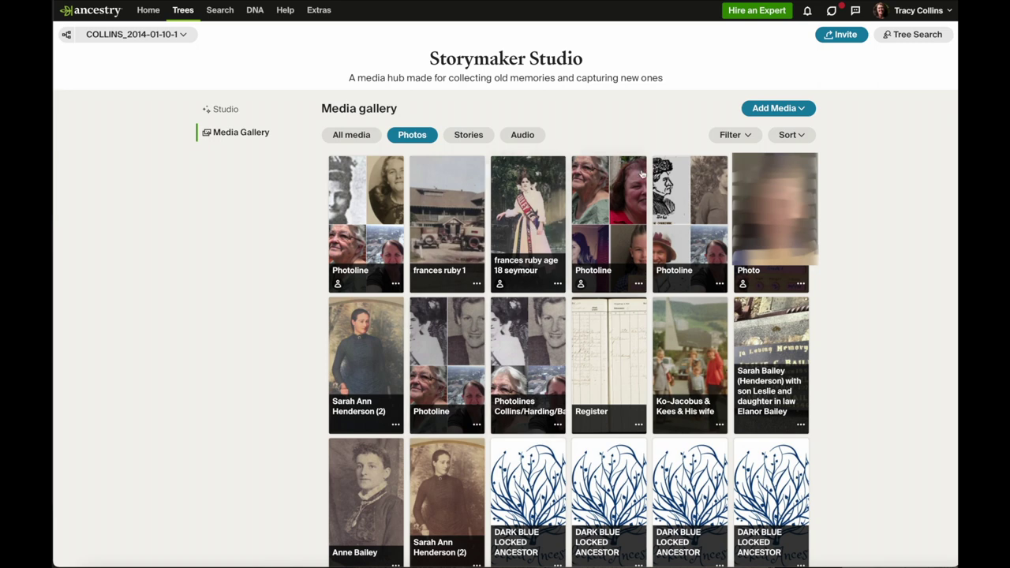
{"action": "left_click", "coordinate": [749, 137]}
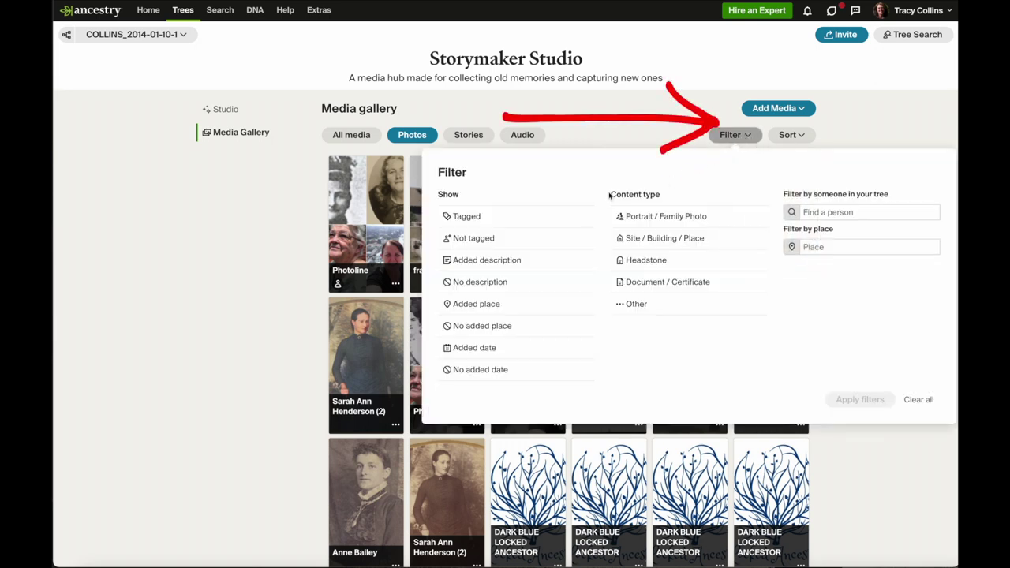
{"action": "left_click", "coordinate": [817, 213]}
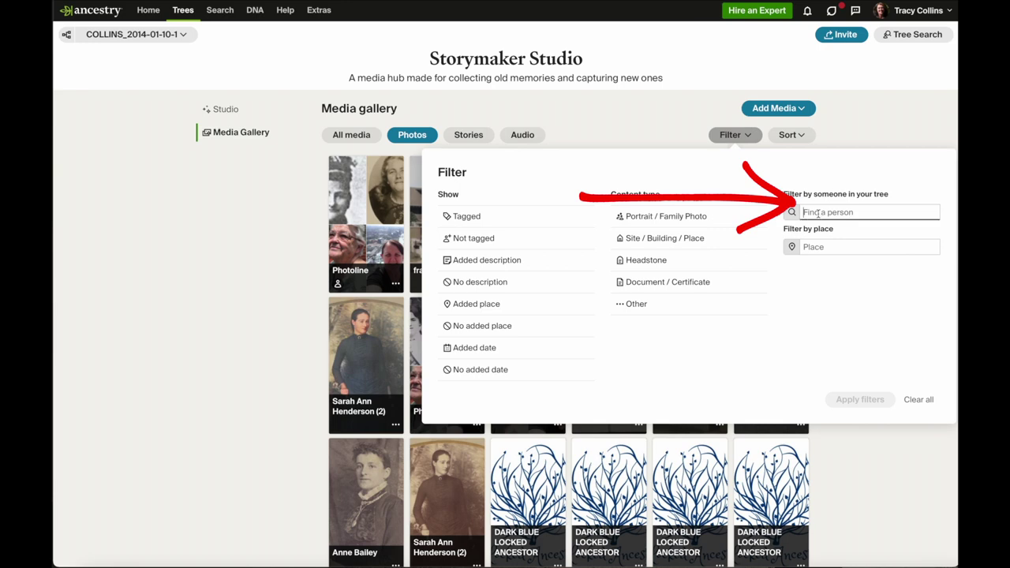
{"action": "left_click", "coordinate": [802, 136]}
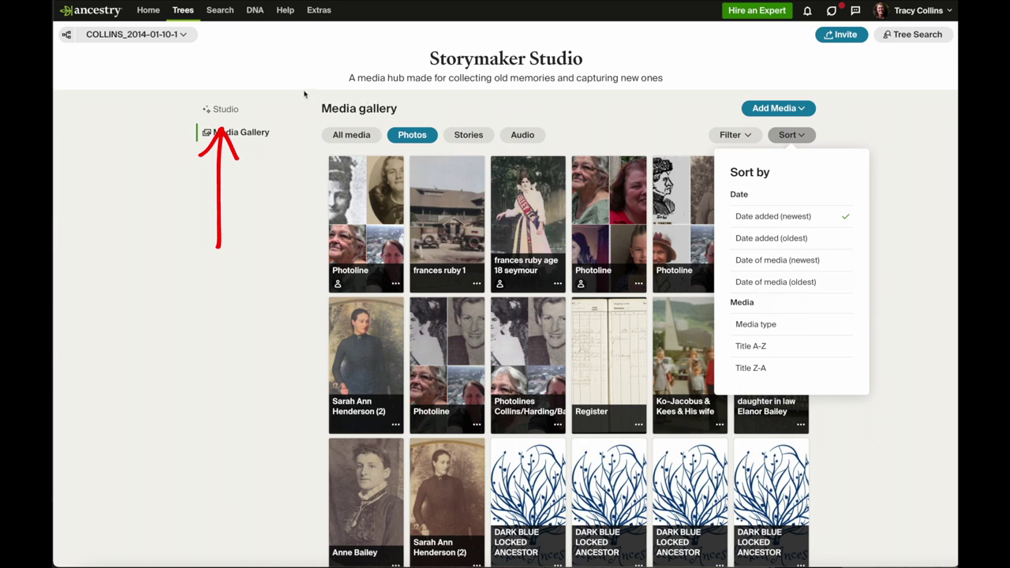
{"action": "left_click", "coordinate": [229, 109]}
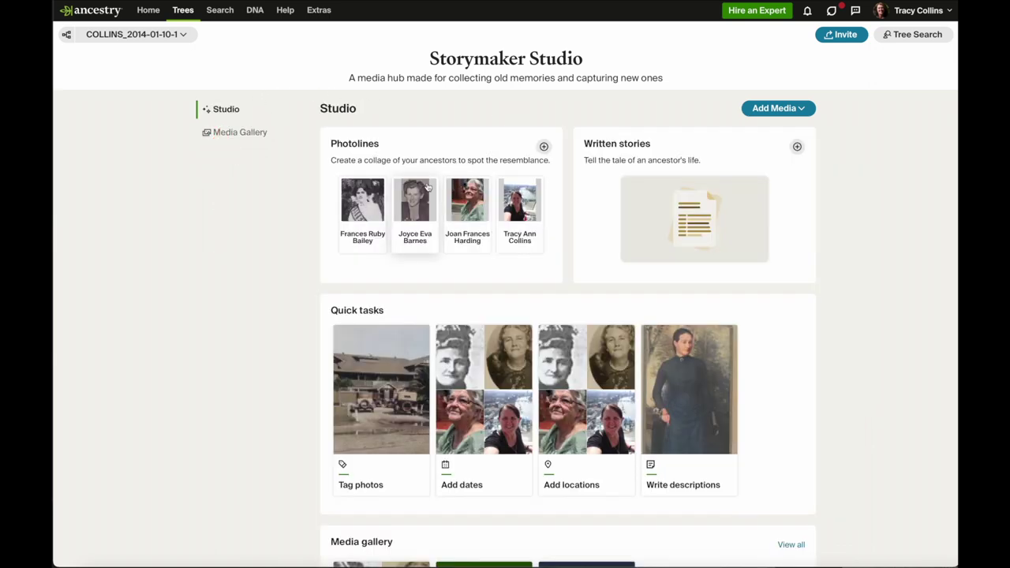
{"action": "scroll", "coordinate": [426, 187], "scroll_direction": "down", "scroll_amount": 5}
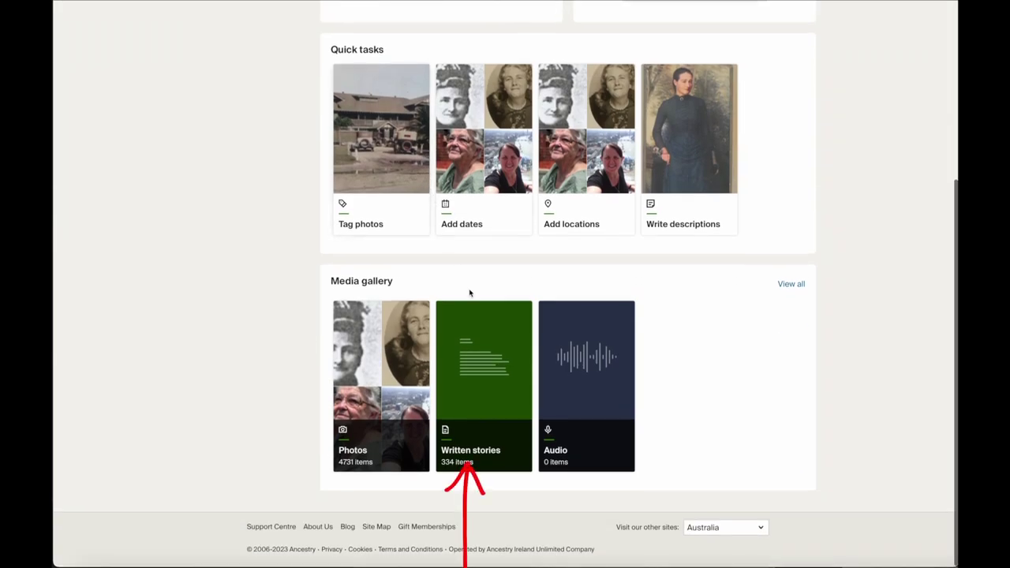
{"action": "left_click", "coordinate": [469, 449]}
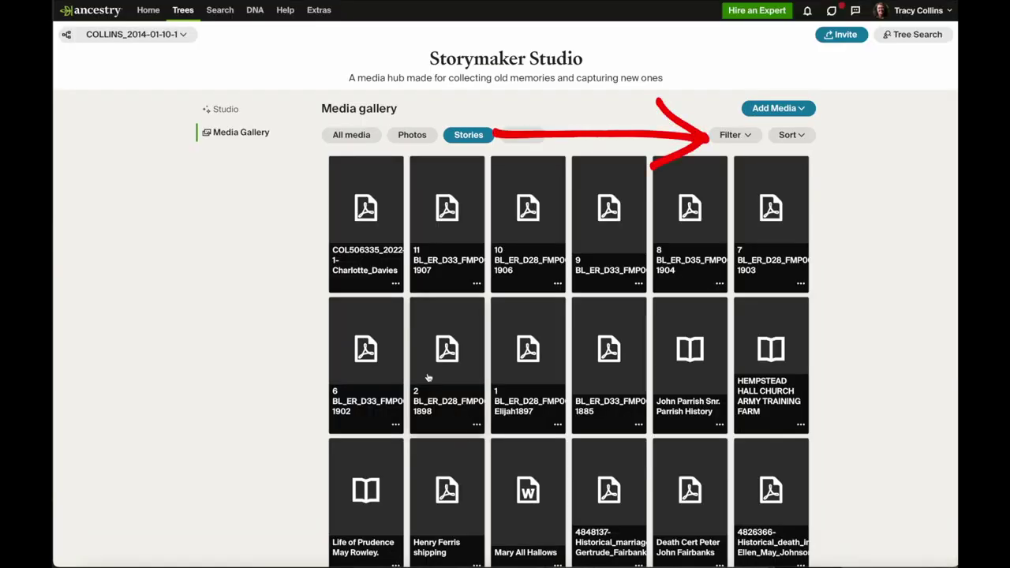
{"action": "left_click", "coordinate": [747, 138]}
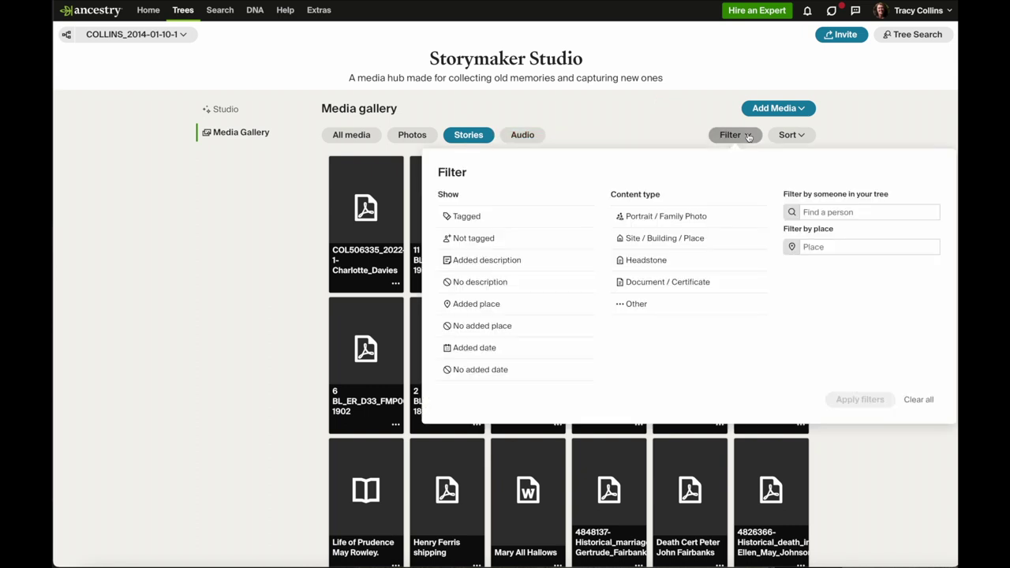
{"action": "left_click", "coordinate": [802, 137]}
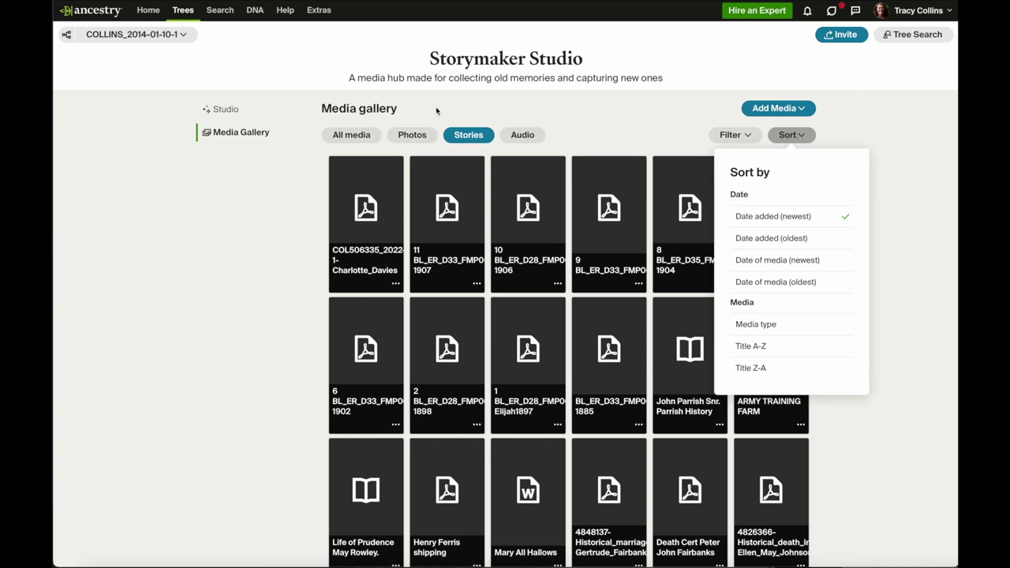
{"action": "left_click", "coordinate": [235, 111]}
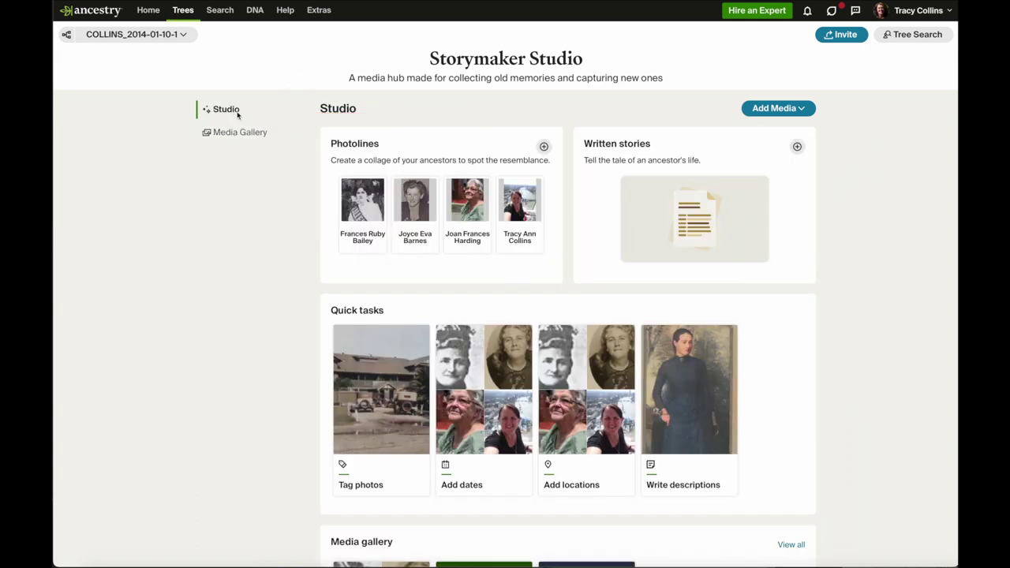
{"action": "scroll", "coordinate": [465, 229], "scroll_direction": "down", "scroll_amount": 3}
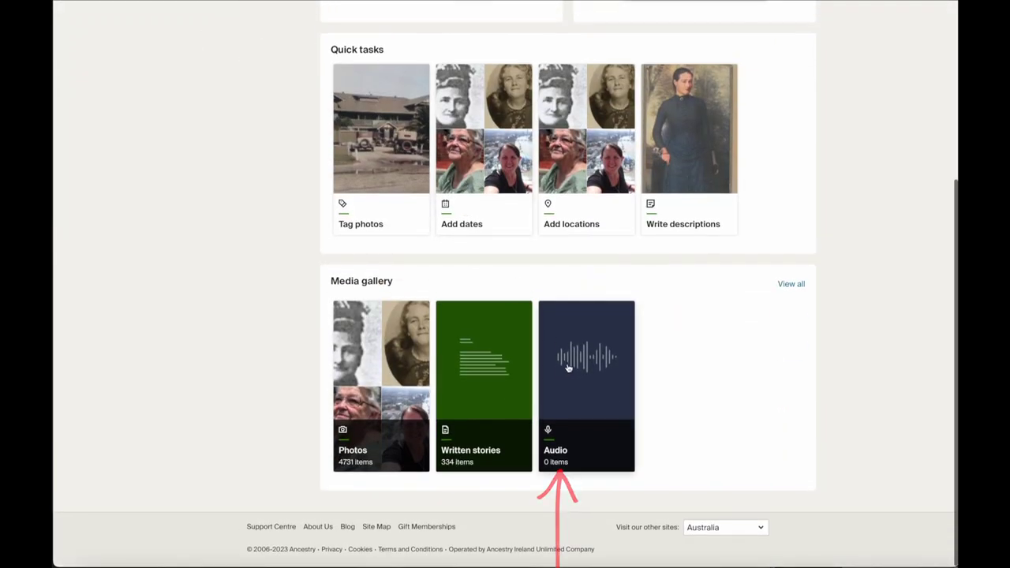
{"action": "left_click", "coordinate": [574, 369]}
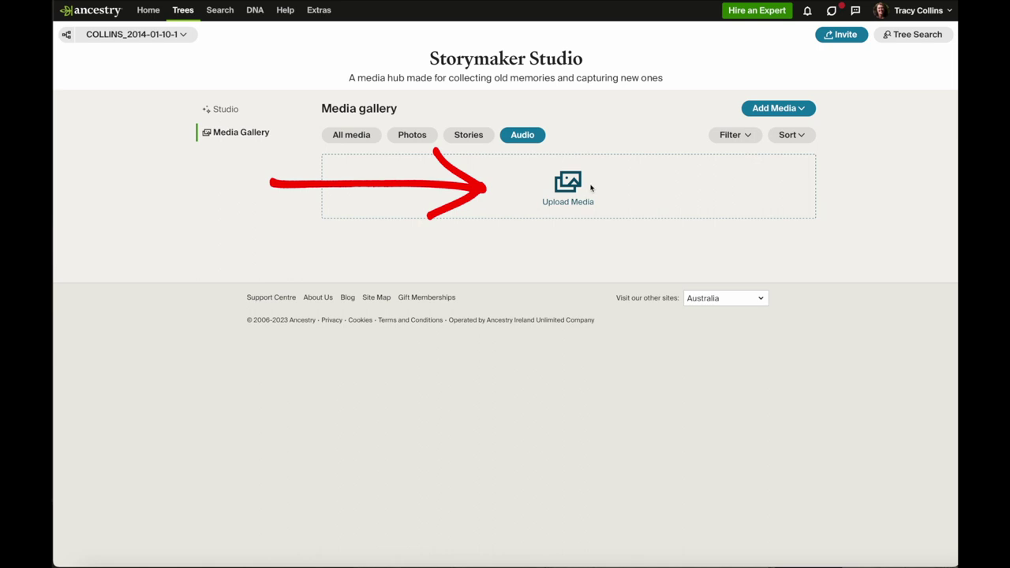
{"action": "left_click", "coordinate": [750, 136]}
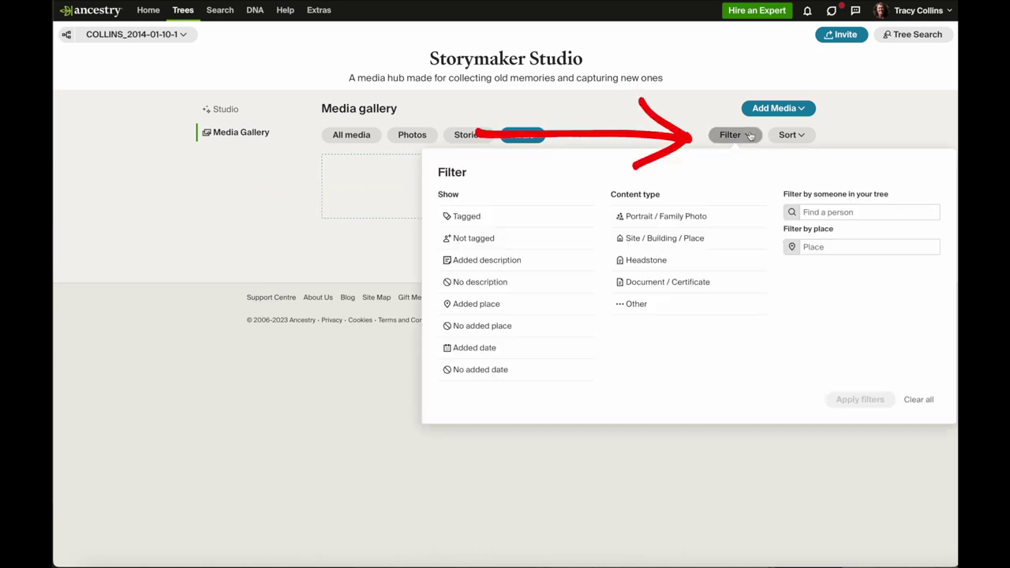
{"action": "left_click", "coordinate": [802, 137]}
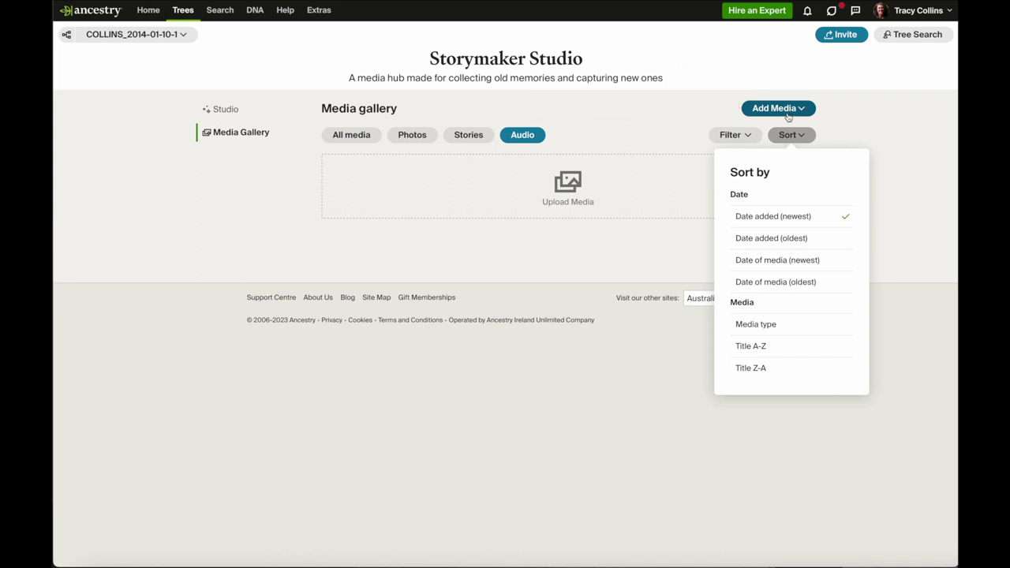
{"action": "left_click", "coordinate": [788, 109]}
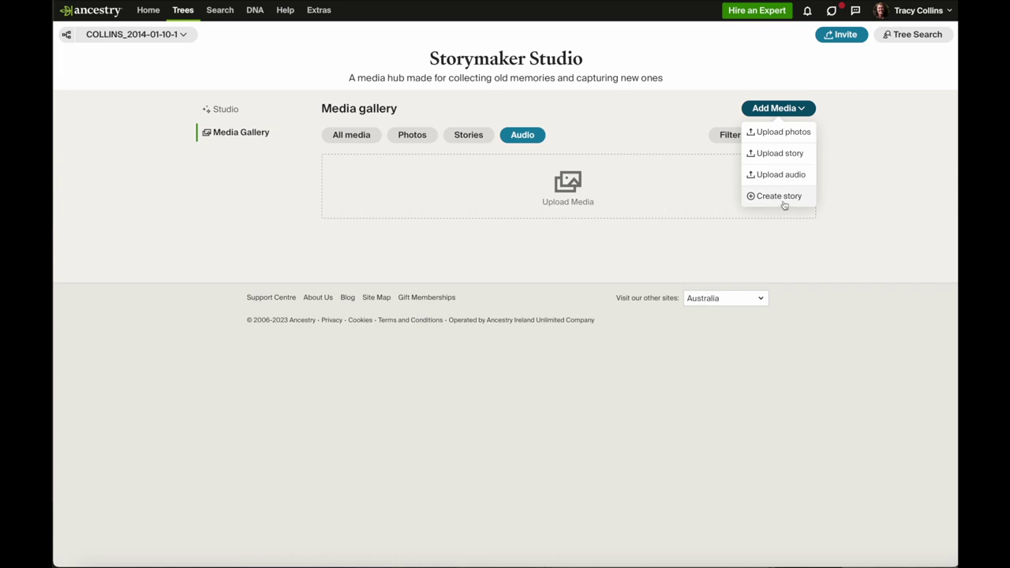
{"action": "left_click", "coordinate": [631, 136]}
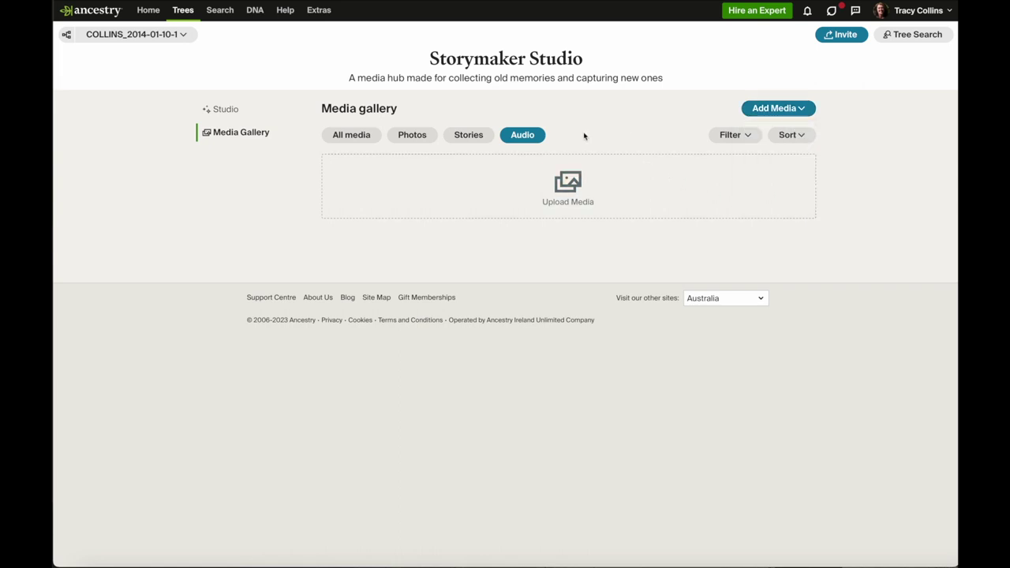
{"action": "left_click", "coordinate": [225, 112]}
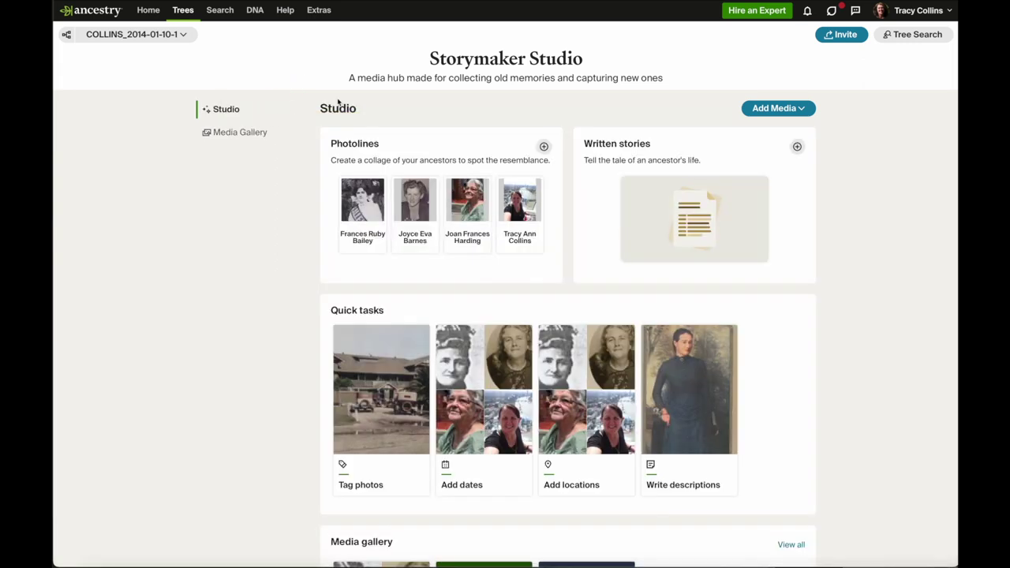